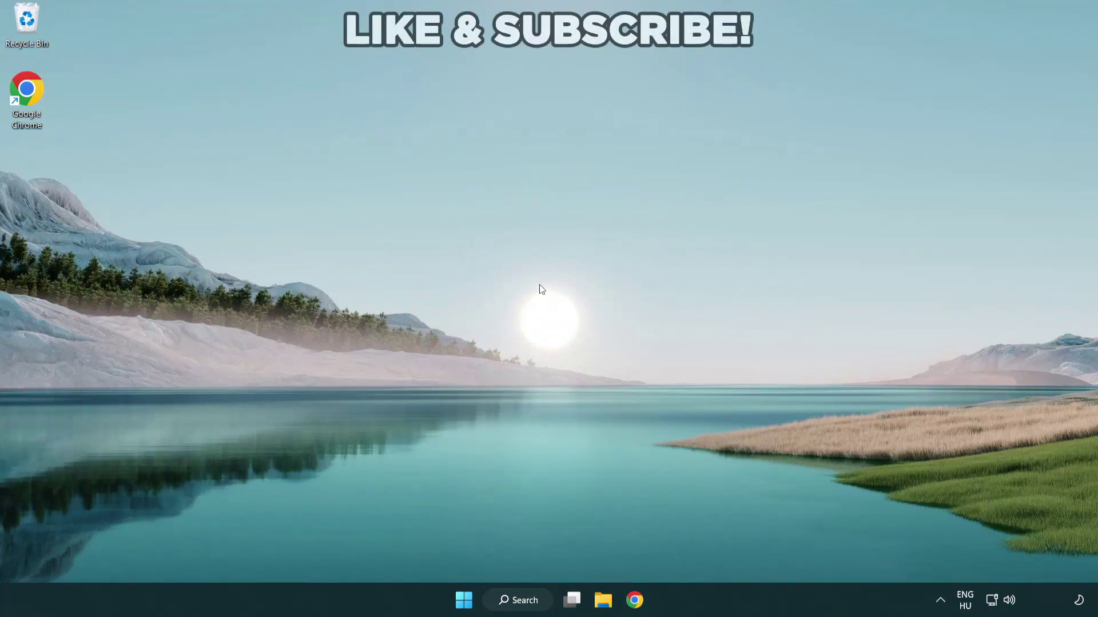
Step: Search Windows for 'device manager' and launch Device Manager from the results
click(515, 602)
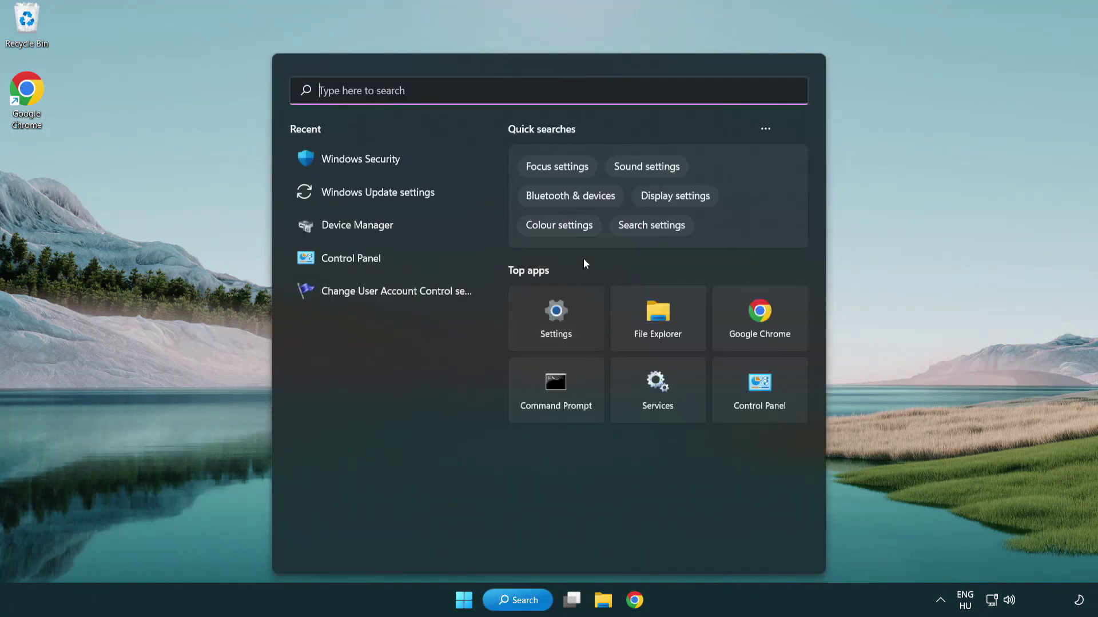
text(device manager)
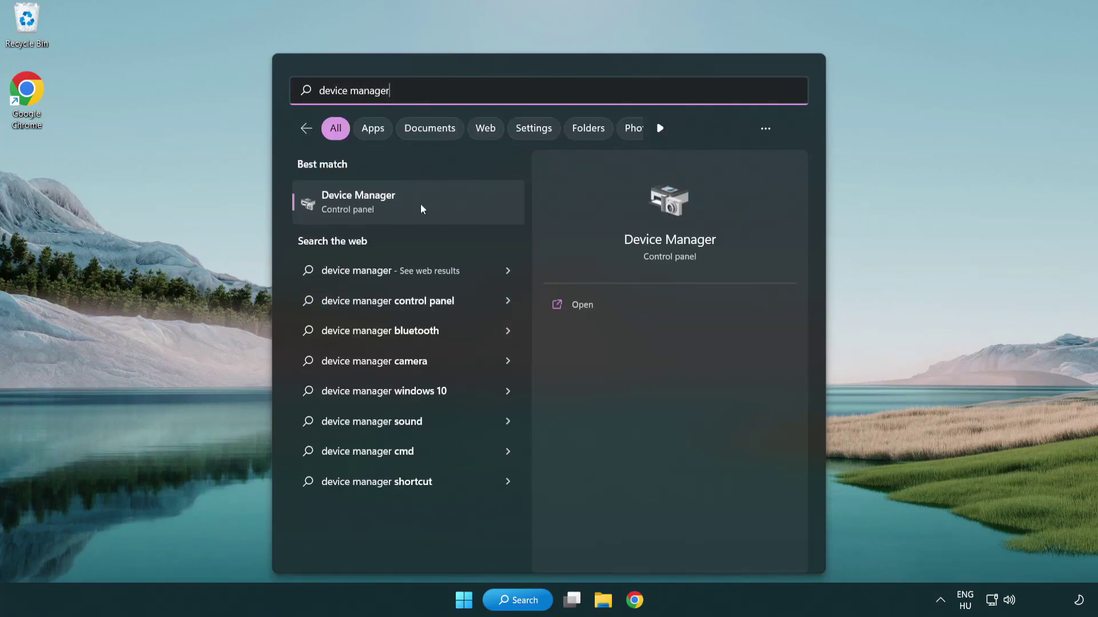
click(439, 209)
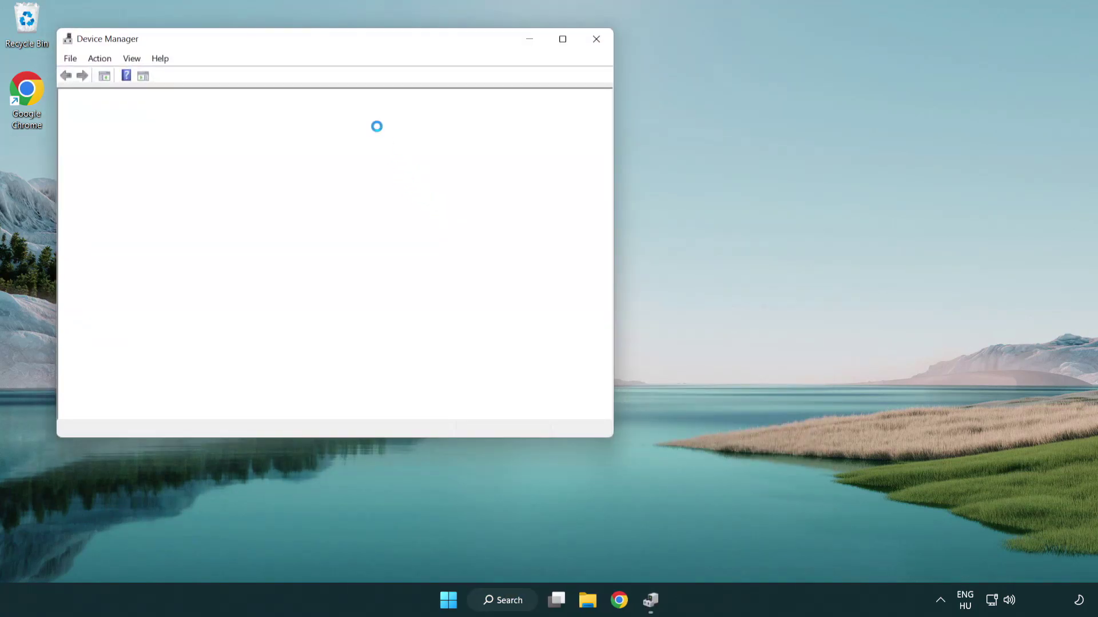
Step: Expand Display adapters and bring up the context menu for the VMware SVGA 3D adapter
drag(300, 44, 483, 111)
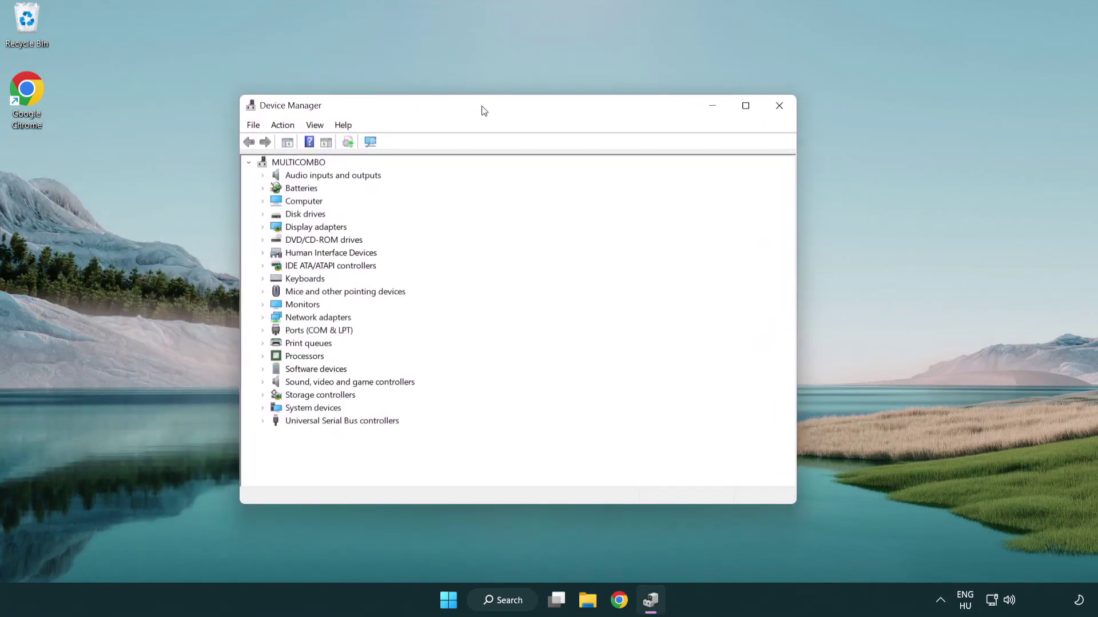
click(287, 229)
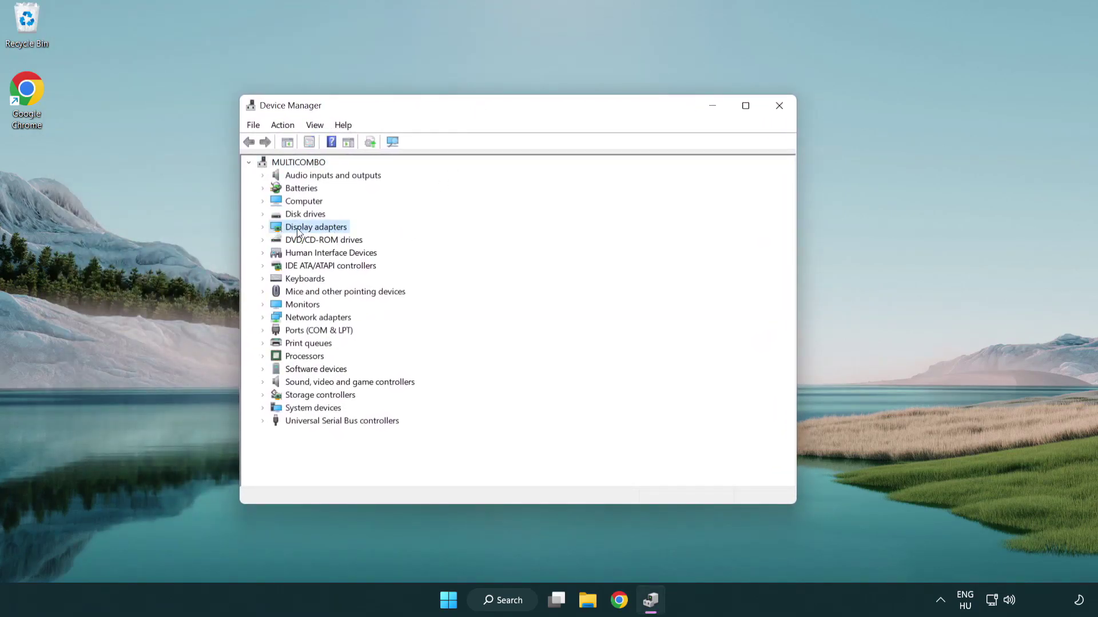
click(263, 227)
click(304, 244)
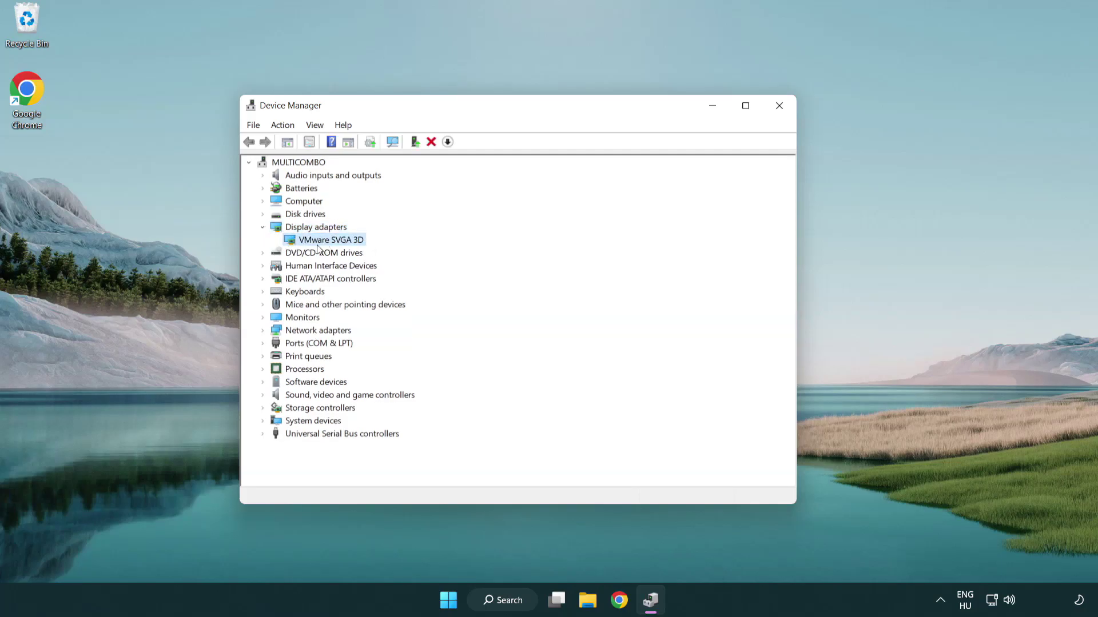
right_click(328, 245)
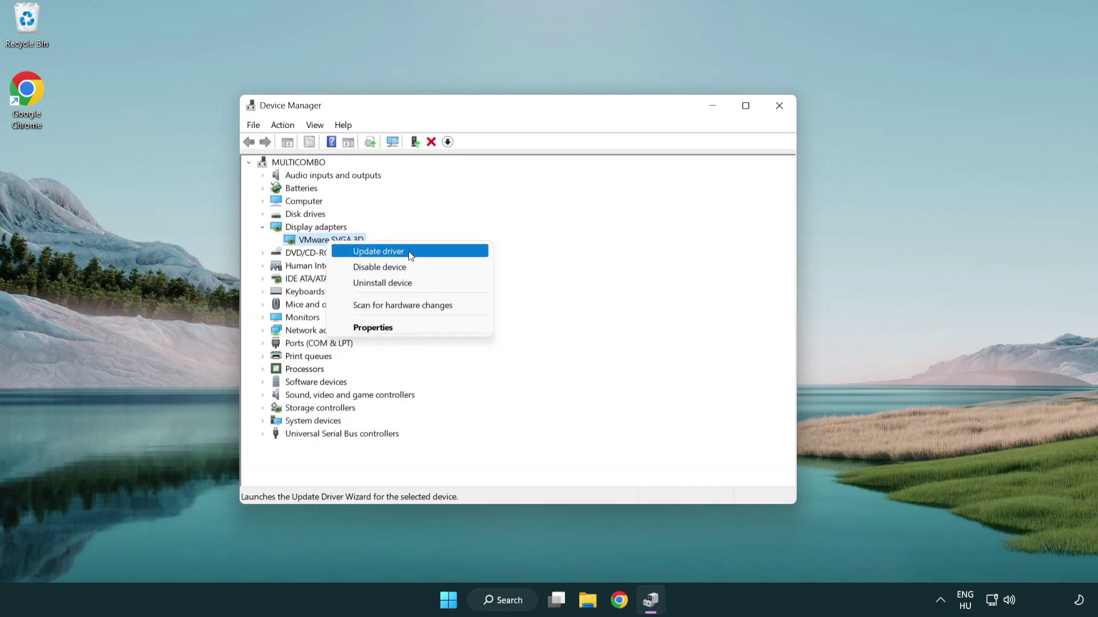
Step: Auto-search for VMware SVGA 3D drivers, which finds the best already installed, then close Device Manager
click(433, 254)
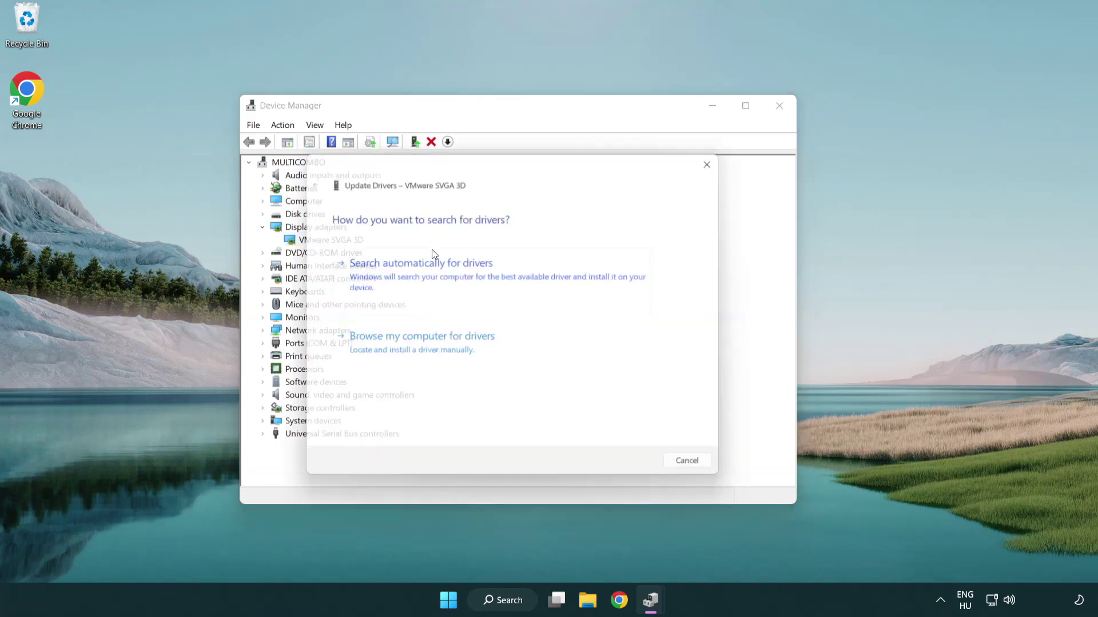
drag(456, 167, 479, 159)
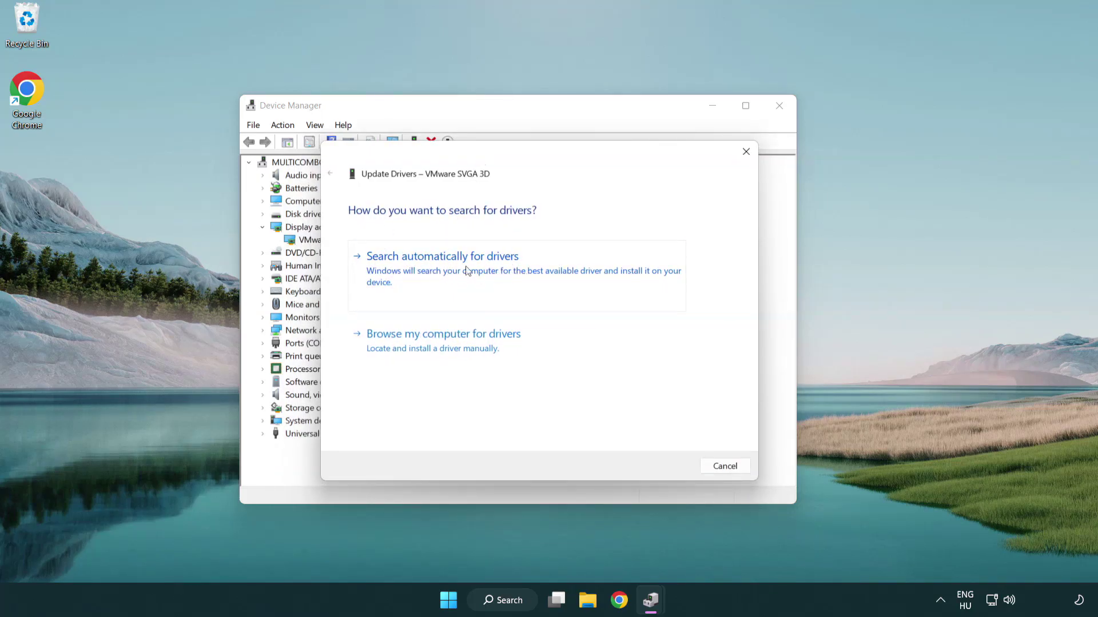
click(485, 271)
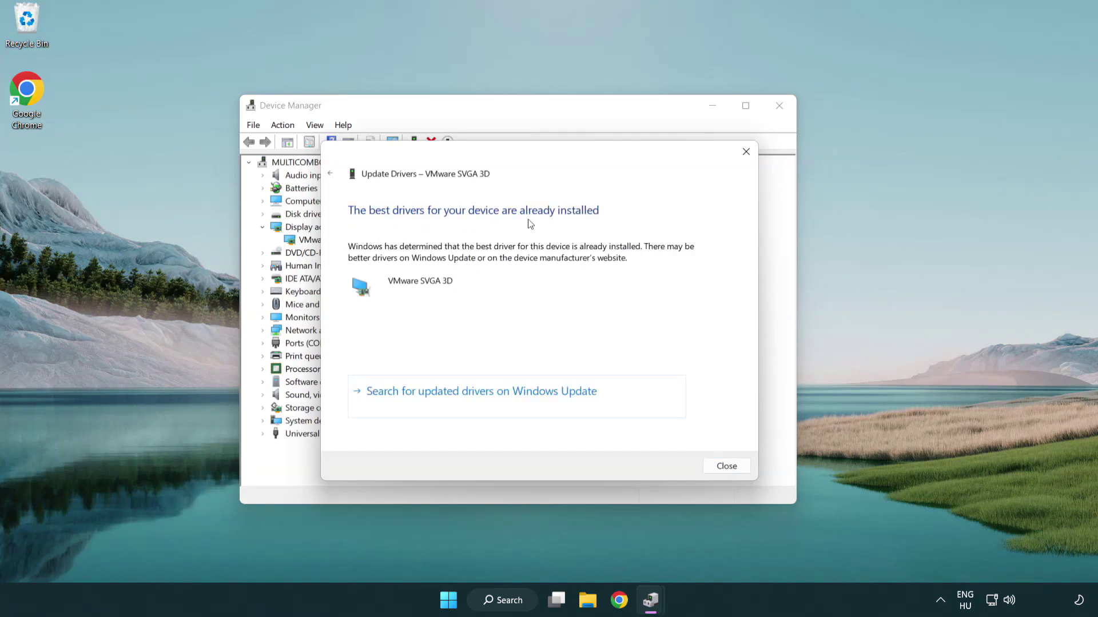
click(727, 467)
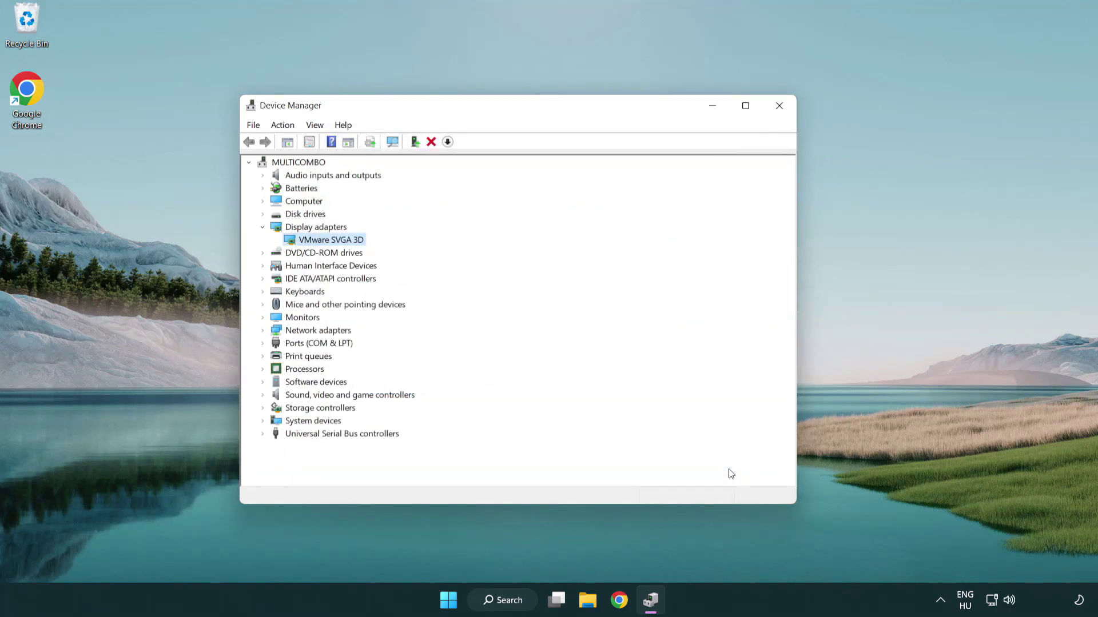
click(781, 108)
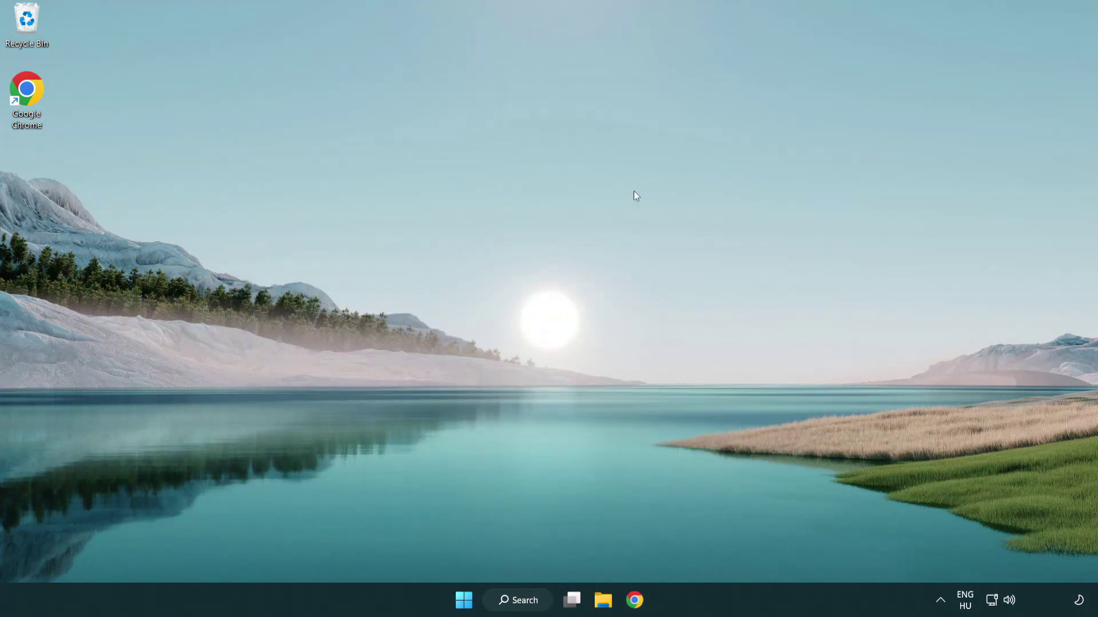
Step: Search Windows for 'update' and open the Windows Update settings page
click(526, 596)
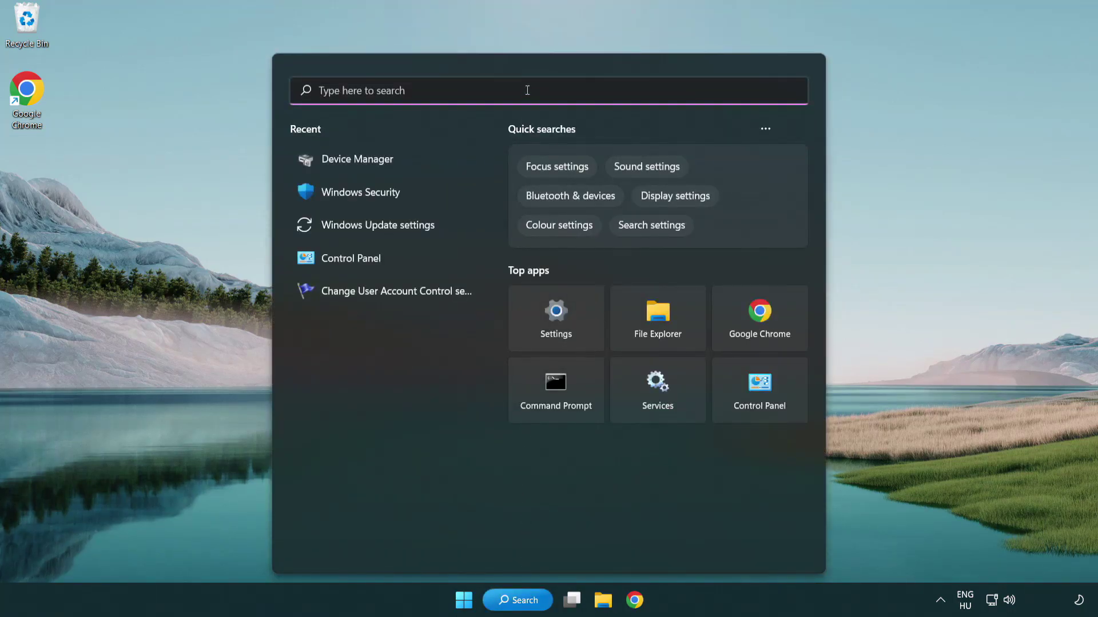
text(update)
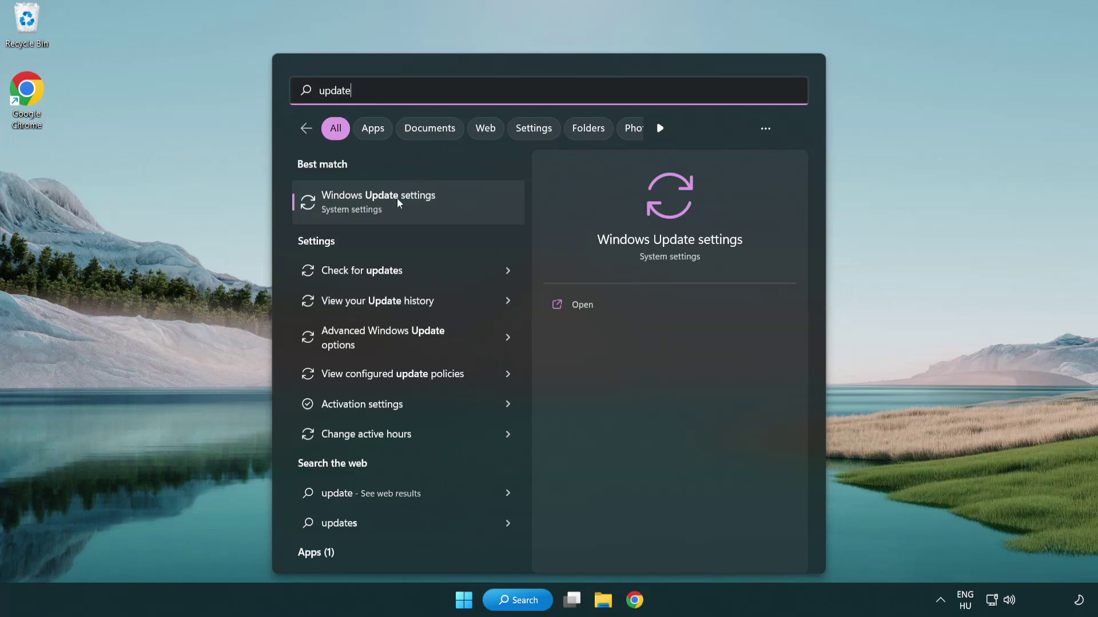
click(428, 207)
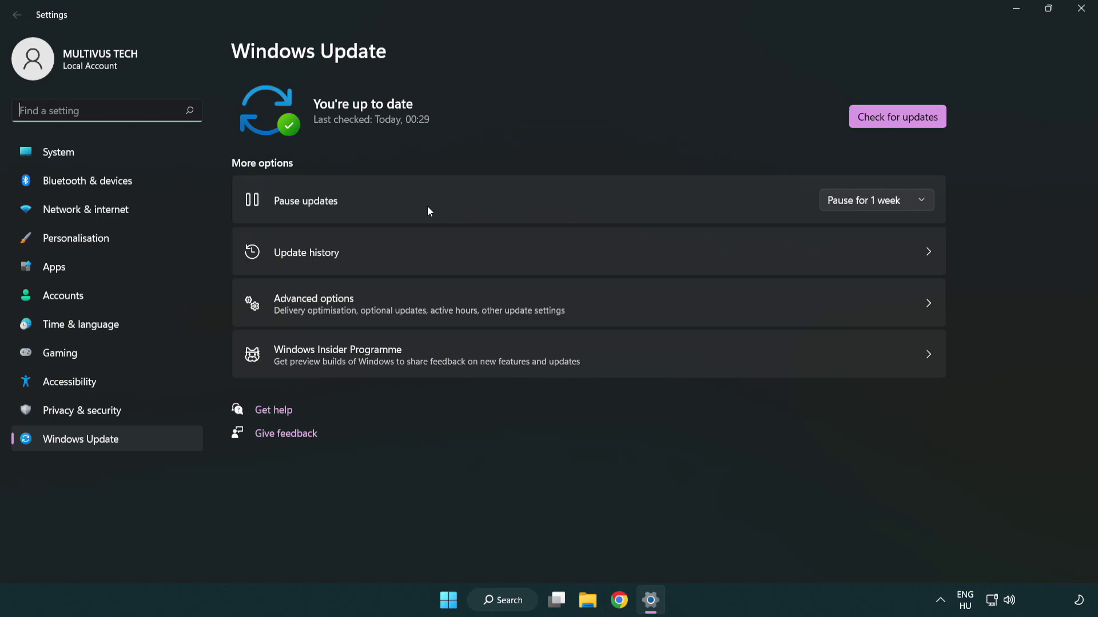
Step: Run Check for updates, which reports the PC is up to date
click(919, 123)
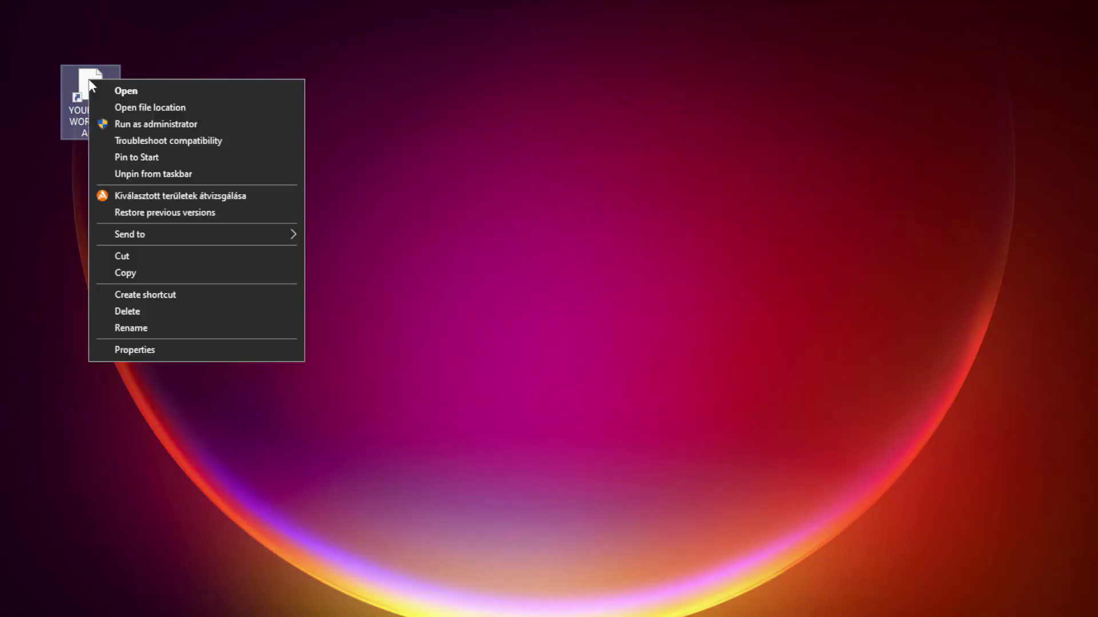
Step: Open Properties for the YOUR NOT WORKING APP shortcut and center the dialog
click(220, 349)
drag(244, 87, 549, 118)
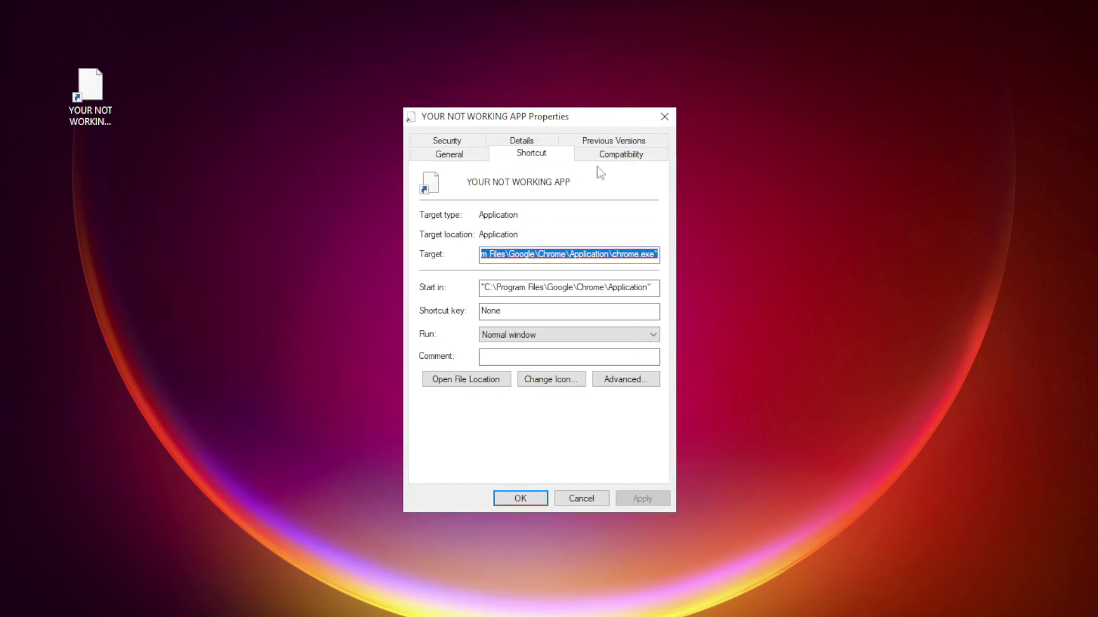
Step: Enable Windows 8 compatibility mode and disable fullscreen optimizations, then apply and confirm with OK
click(643, 156)
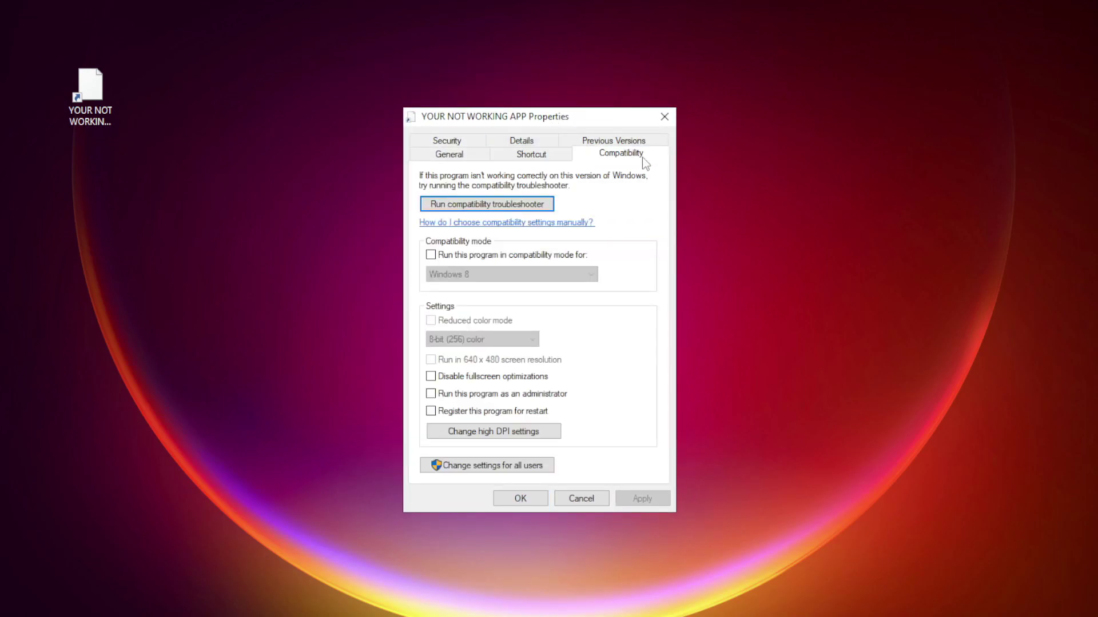
click(447, 260)
click(490, 274)
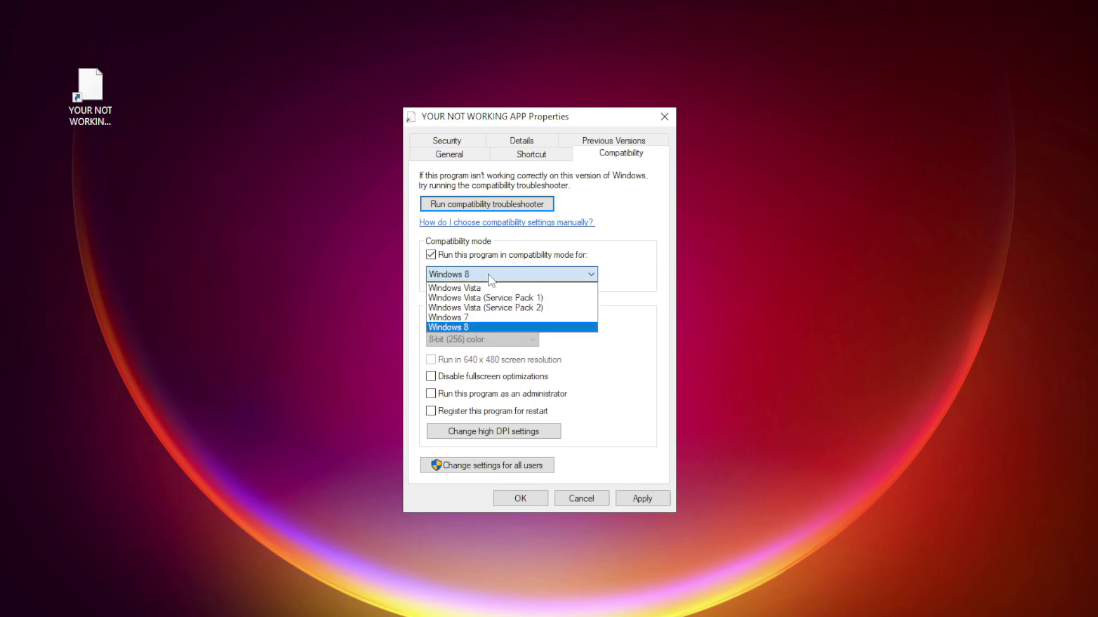
click(479, 327)
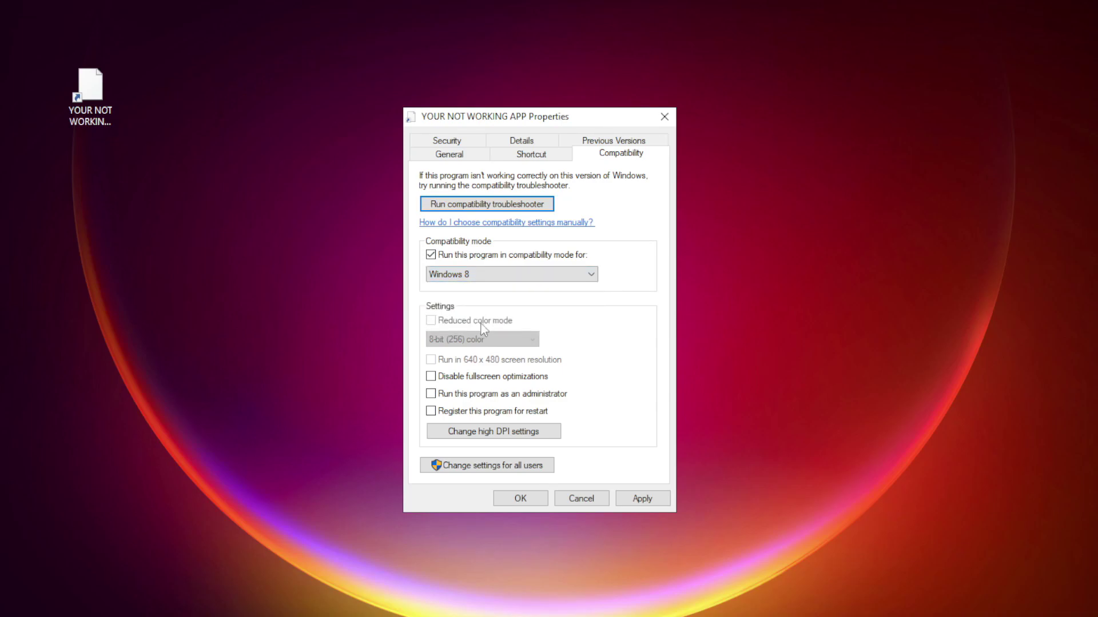
click(479, 380)
click(642, 498)
click(521, 499)
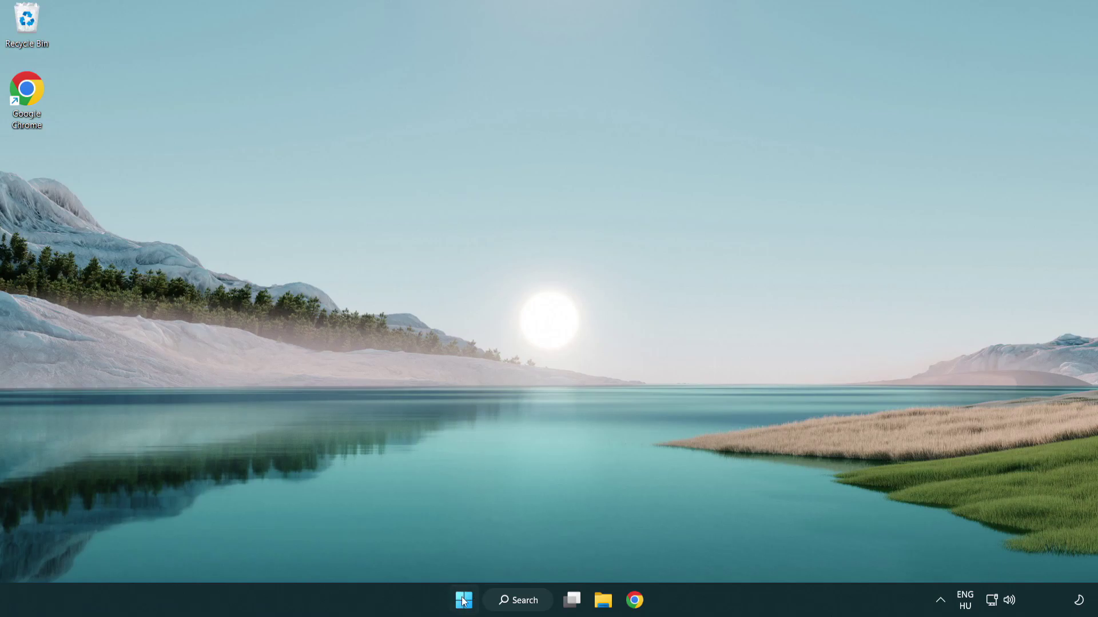
Step: Launch Task Manager from the Start button's Win+X quick-link menu
right_click(464, 603)
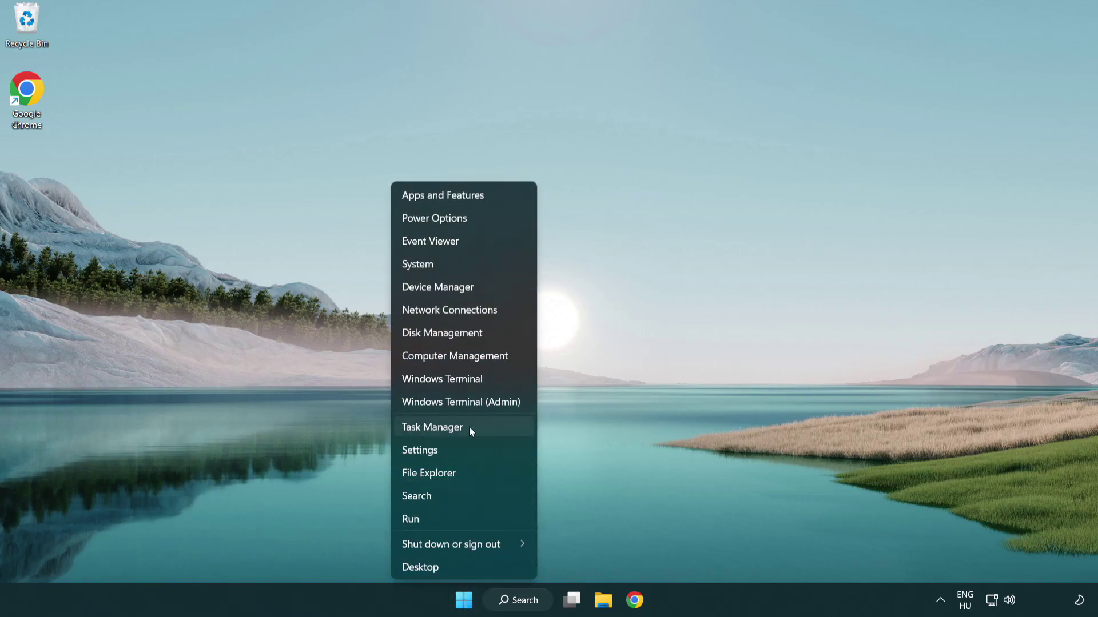
click(485, 429)
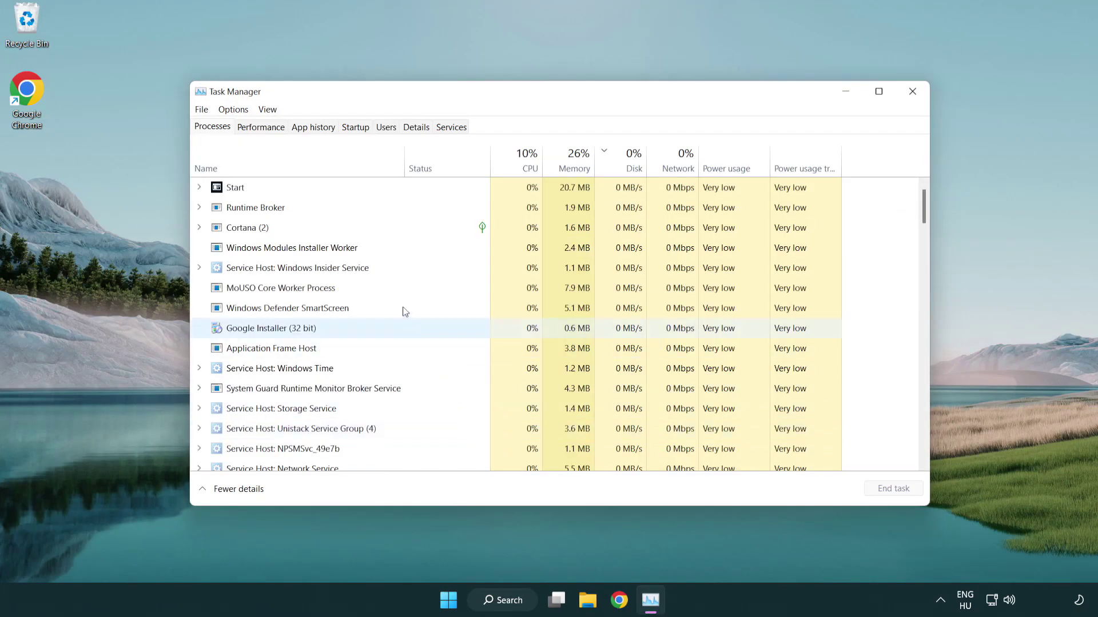
Step: On the Startup tab, disable Terminal, Phone Link, Cortana and Windows Security notifications
click(355, 127)
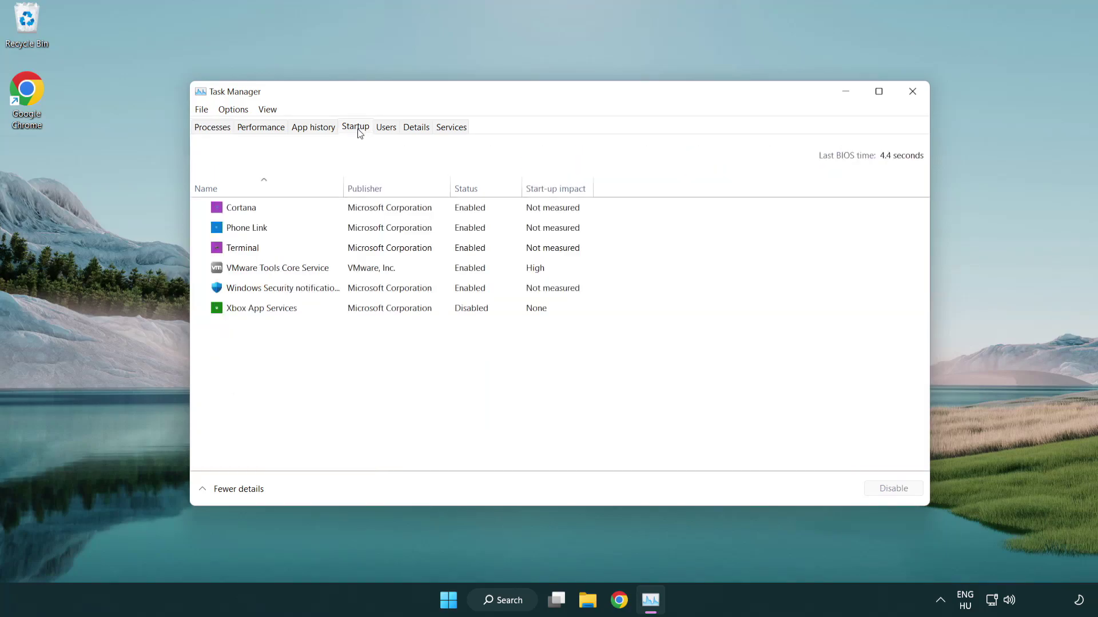
click(357, 248)
click(864, 486)
click(455, 230)
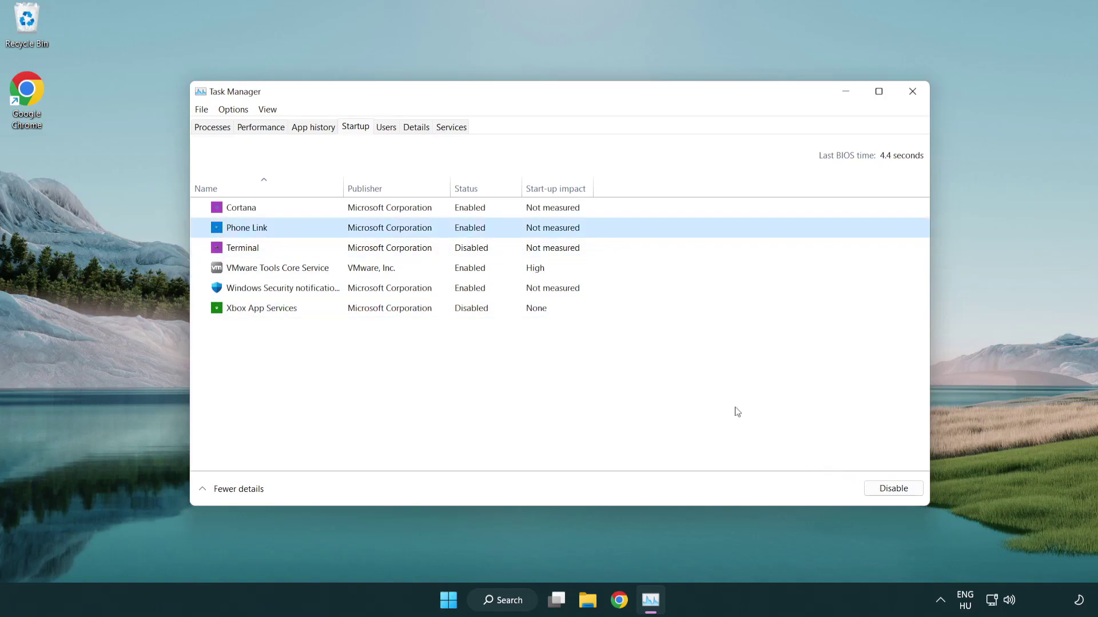
click(891, 491)
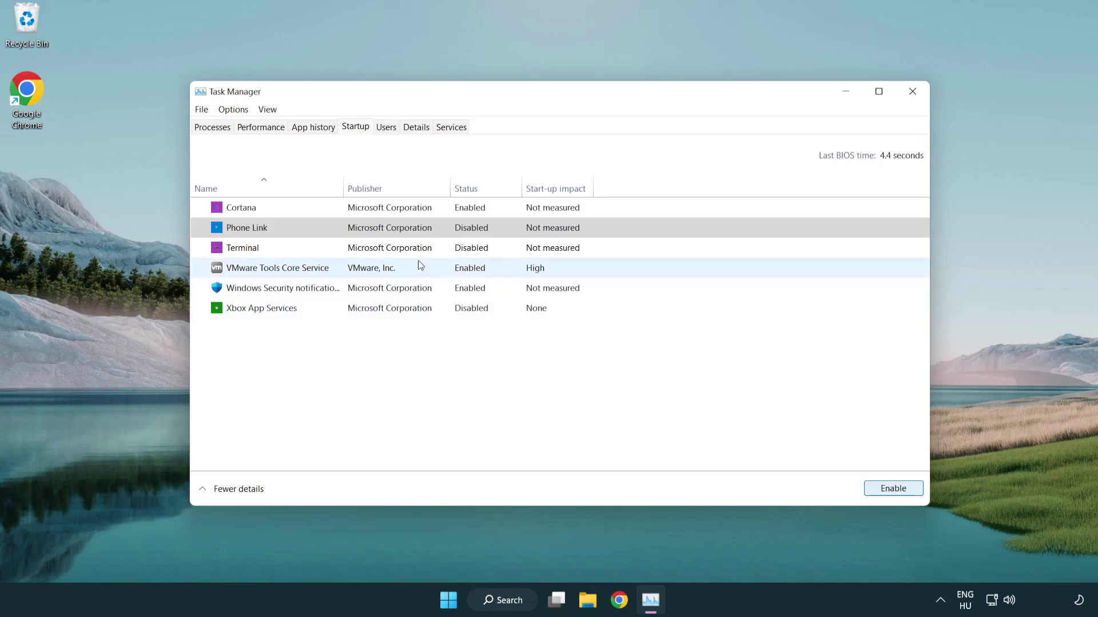
click(392, 213)
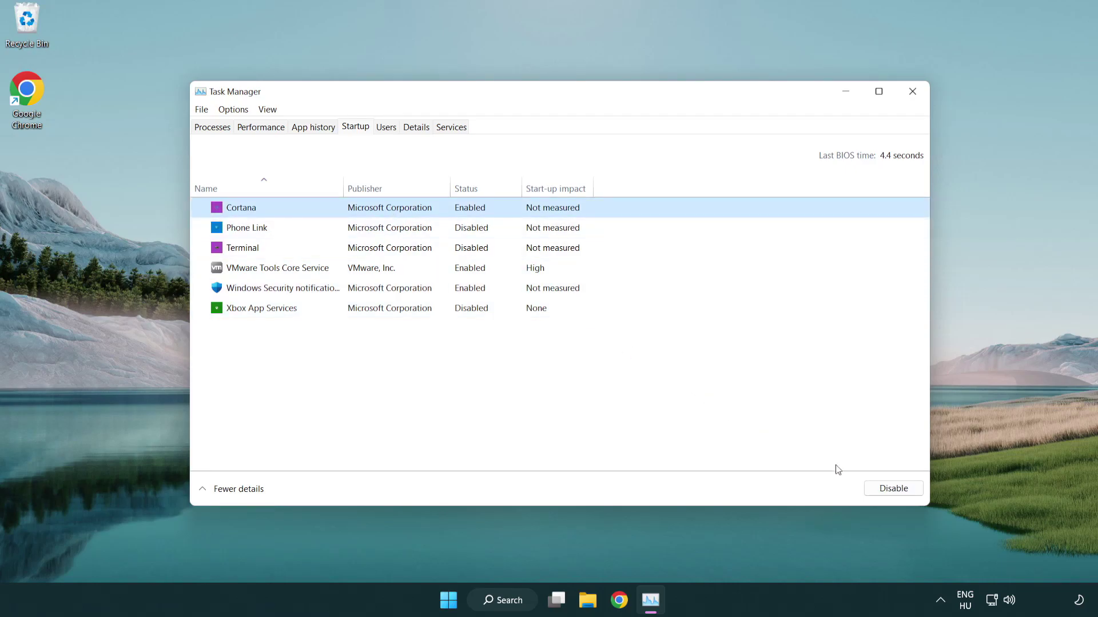
click(890, 488)
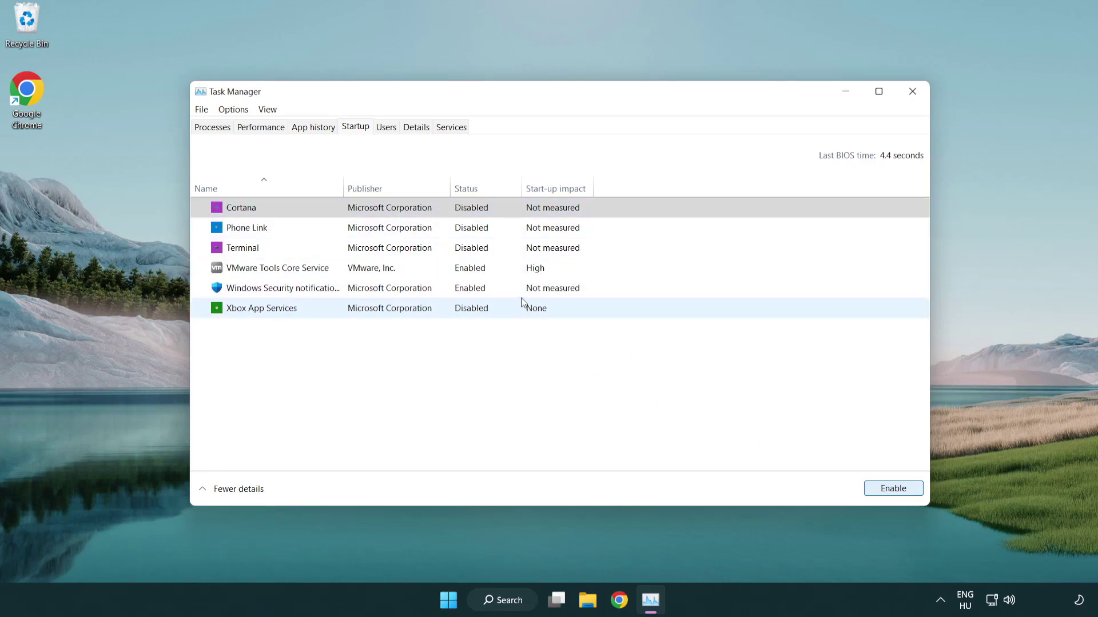
click(522, 294)
click(886, 491)
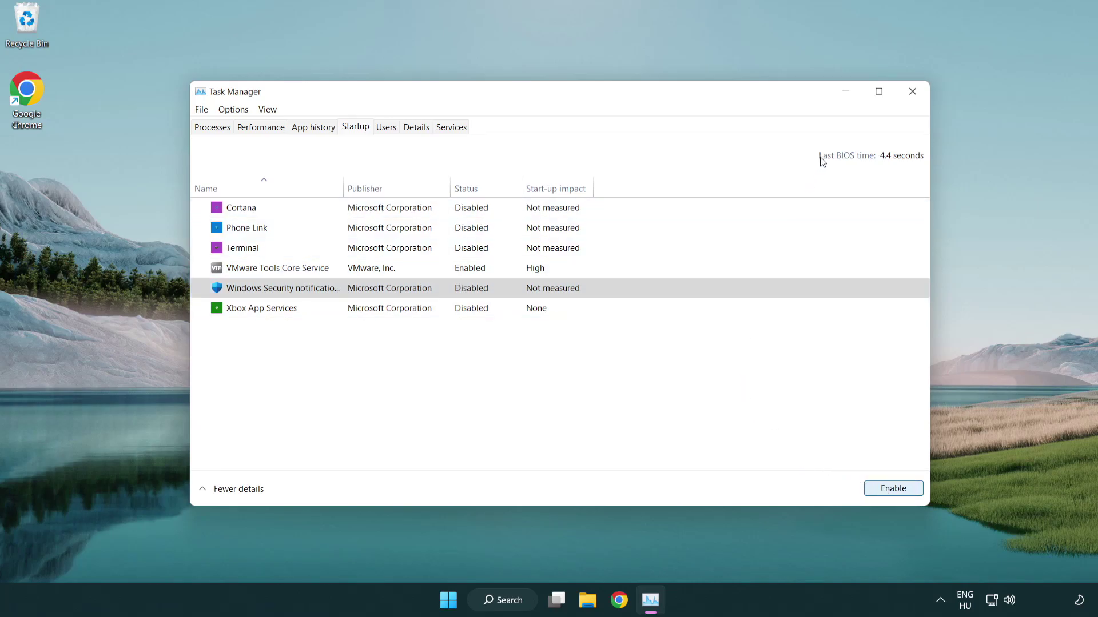
Step: Close Task Manager, return to Chrome, and download the DirectX End-User Runtime Web Installer (dxwebsetup.exe)
click(914, 98)
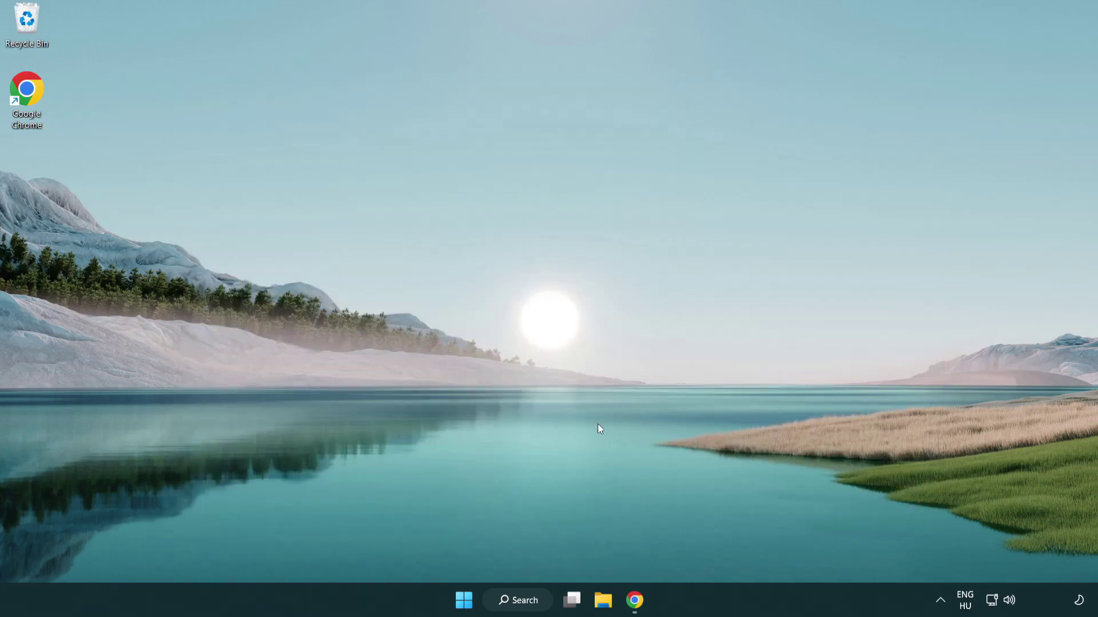
click(636, 601)
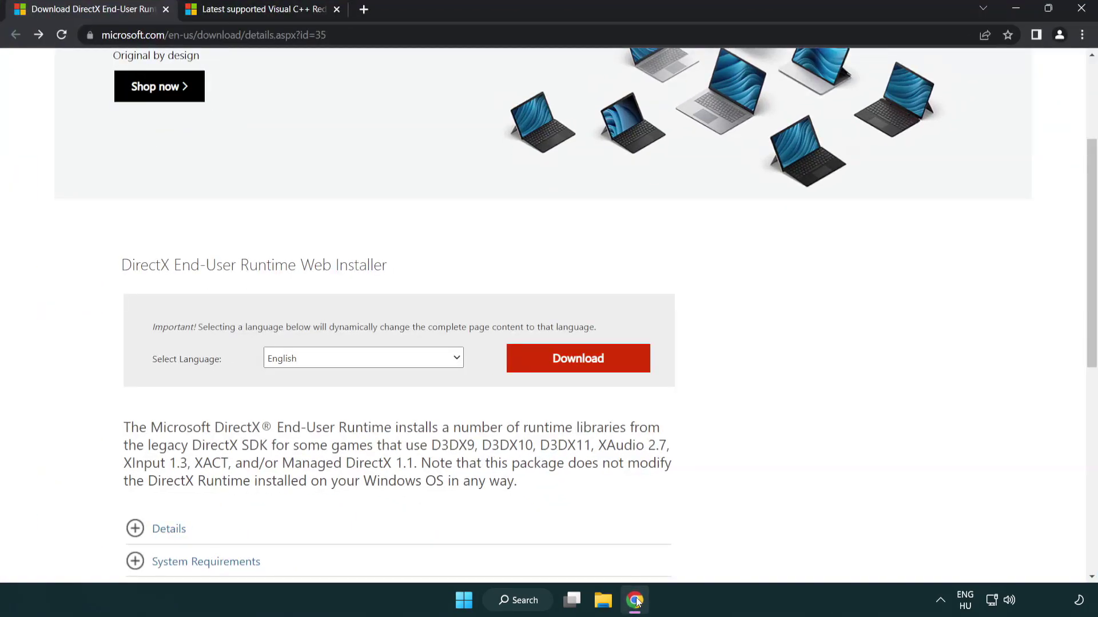
scroll(454, 490, up, 3)
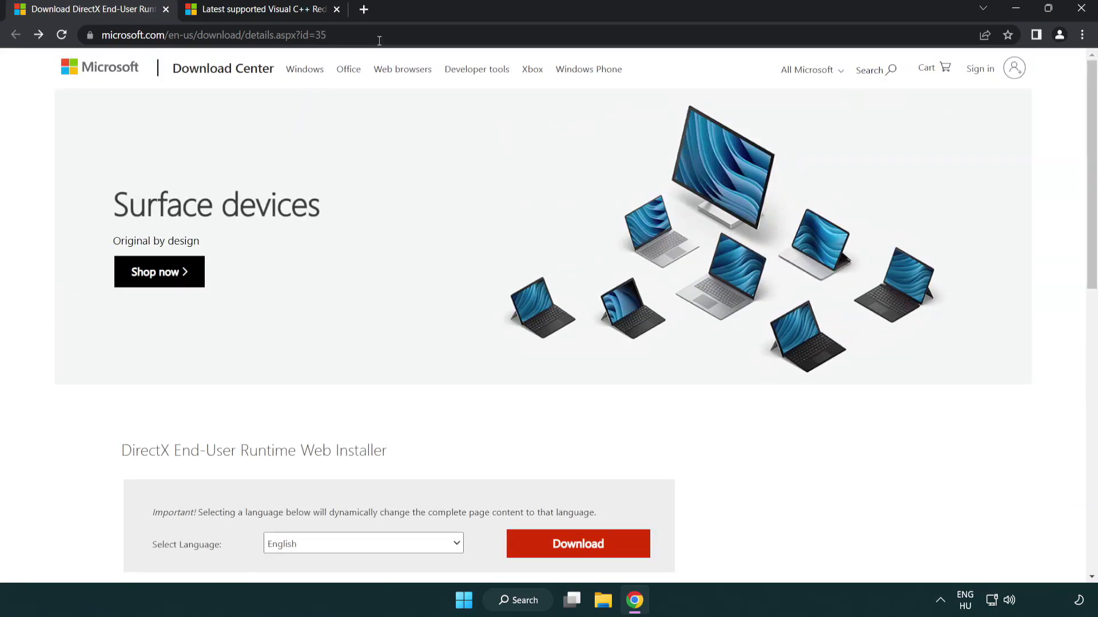
drag(326, 35, 109, 24)
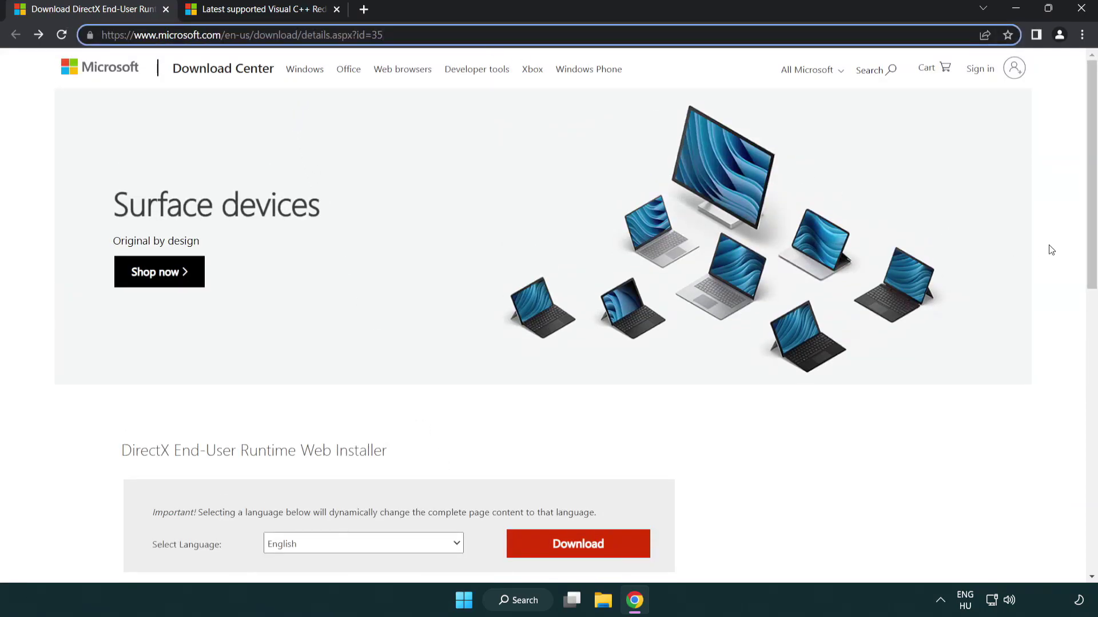
click(1051, 249)
drag(1082, 247, 1081, 320)
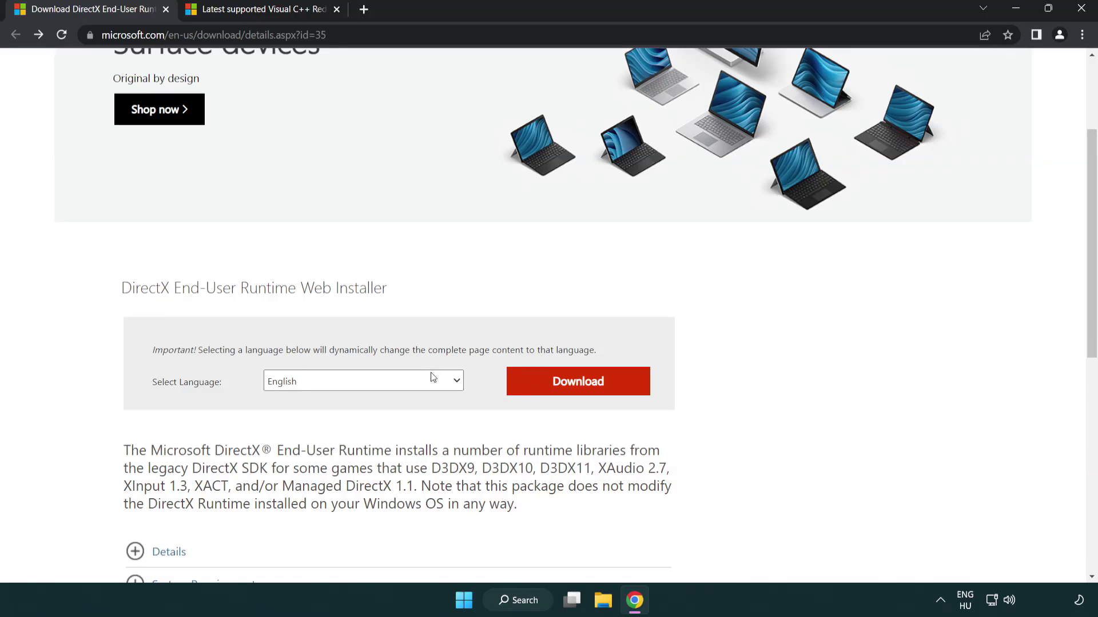
click(583, 392)
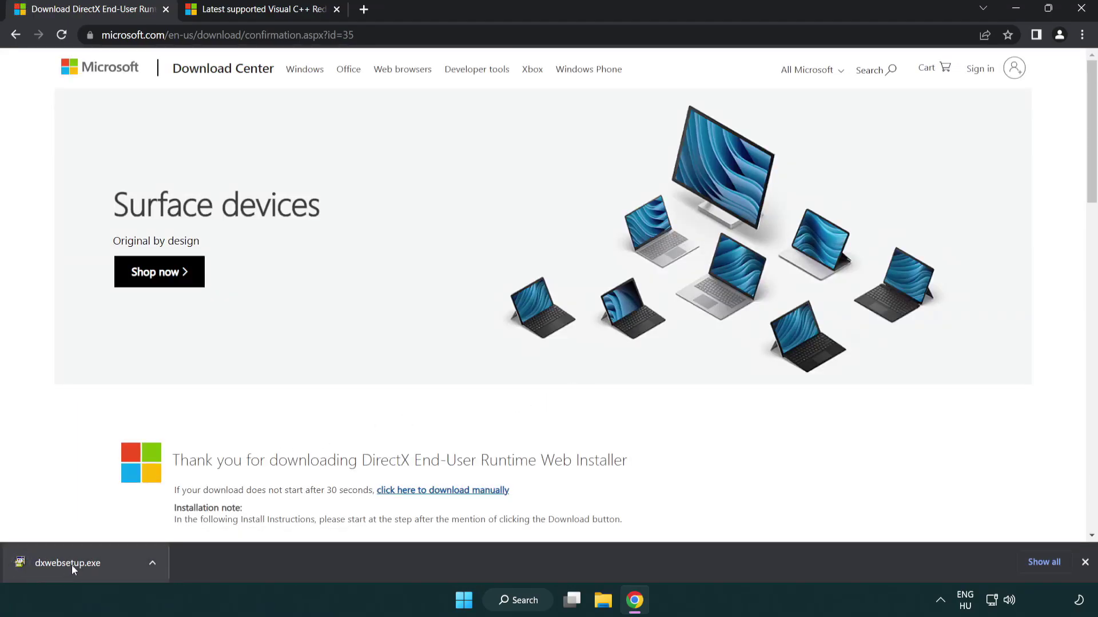
Step: Run dxwebsetup.exe, accept the licence, decline the Bing Bar offer, and finish the DirectX setup
click(71, 565)
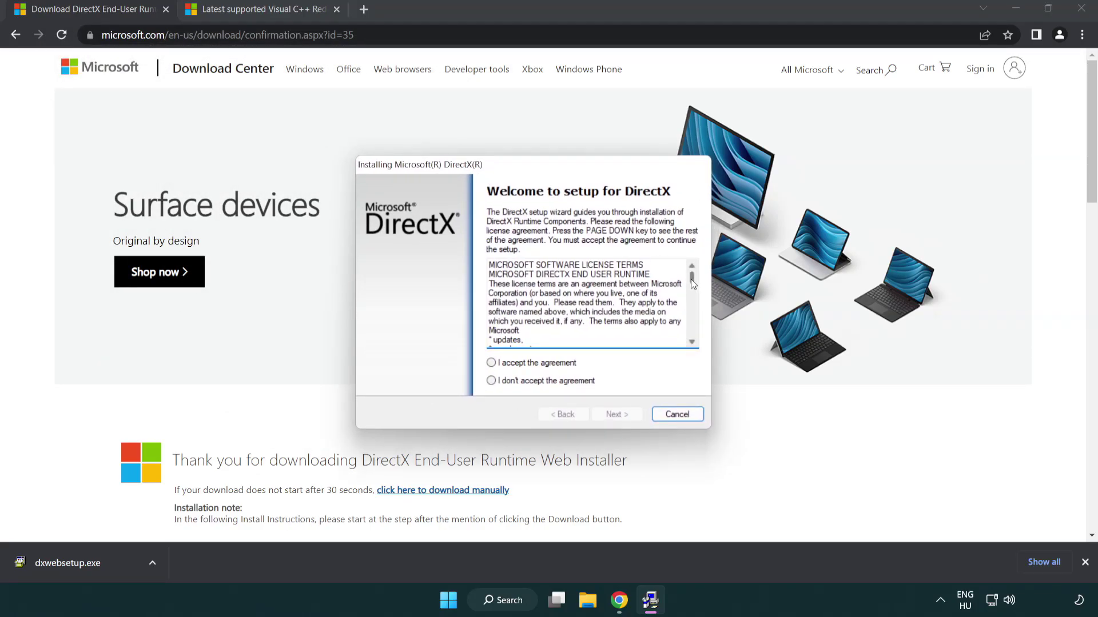
drag(692, 283, 691, 330)
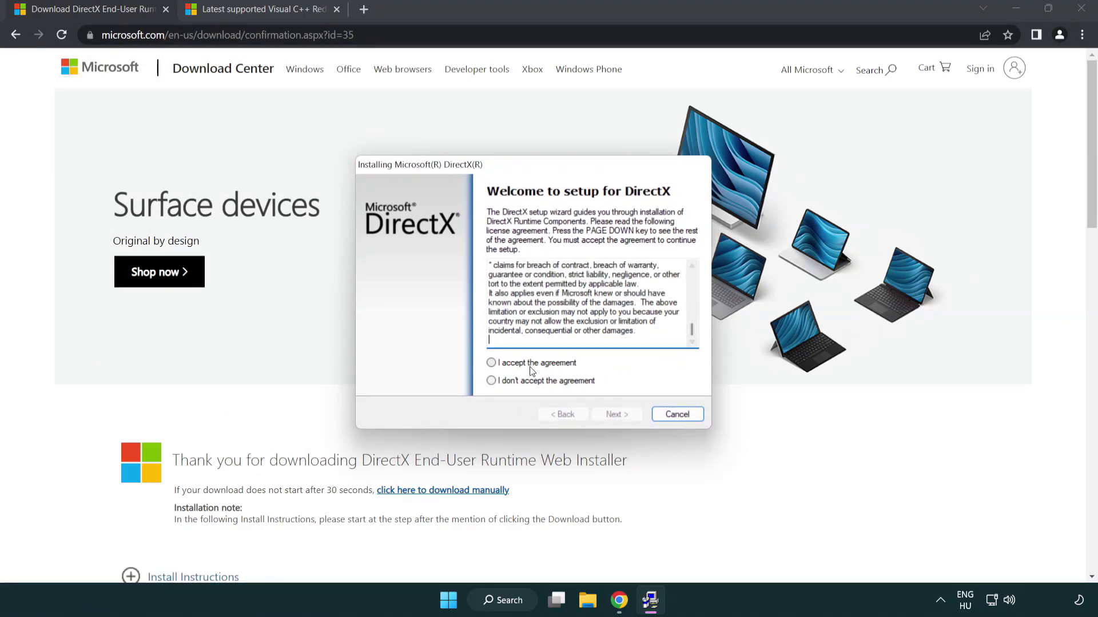
click(491, 363)
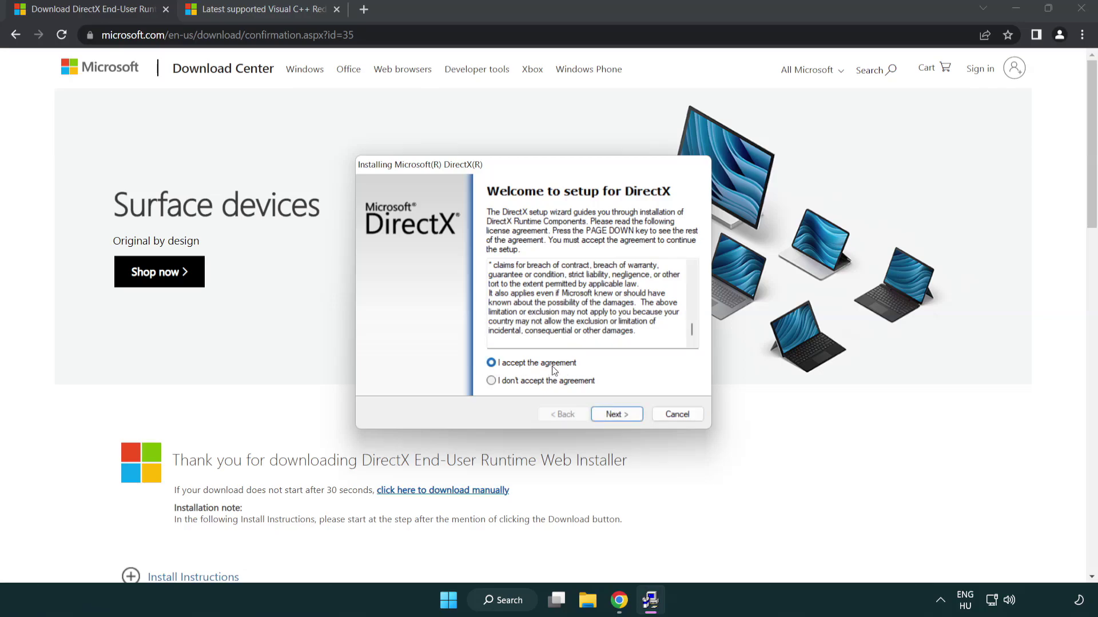
click(619, 416)
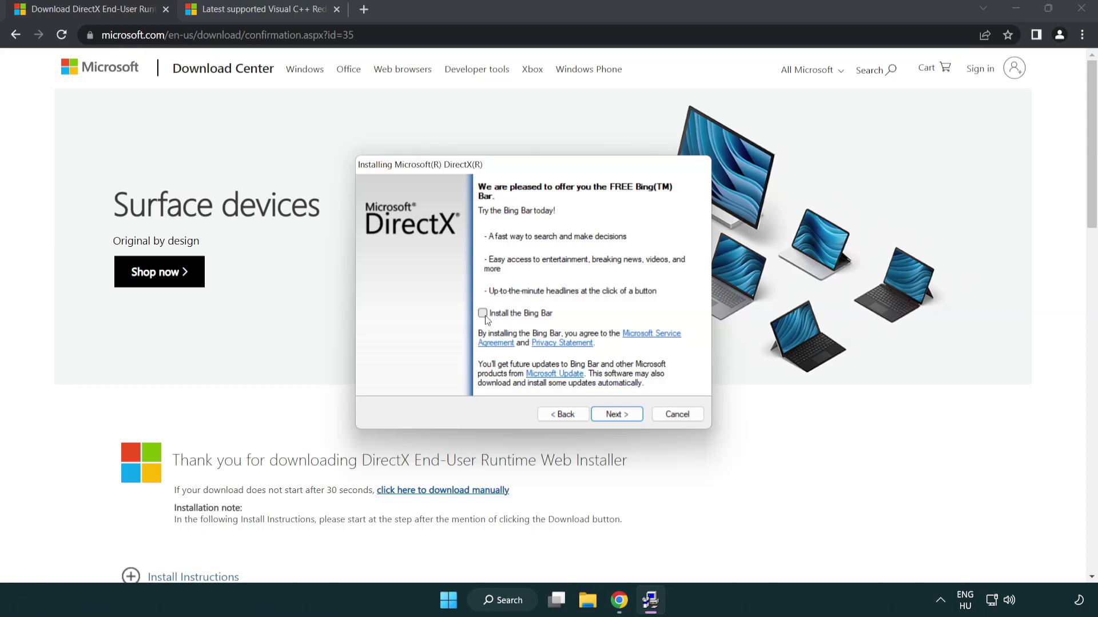
click(623, 416)
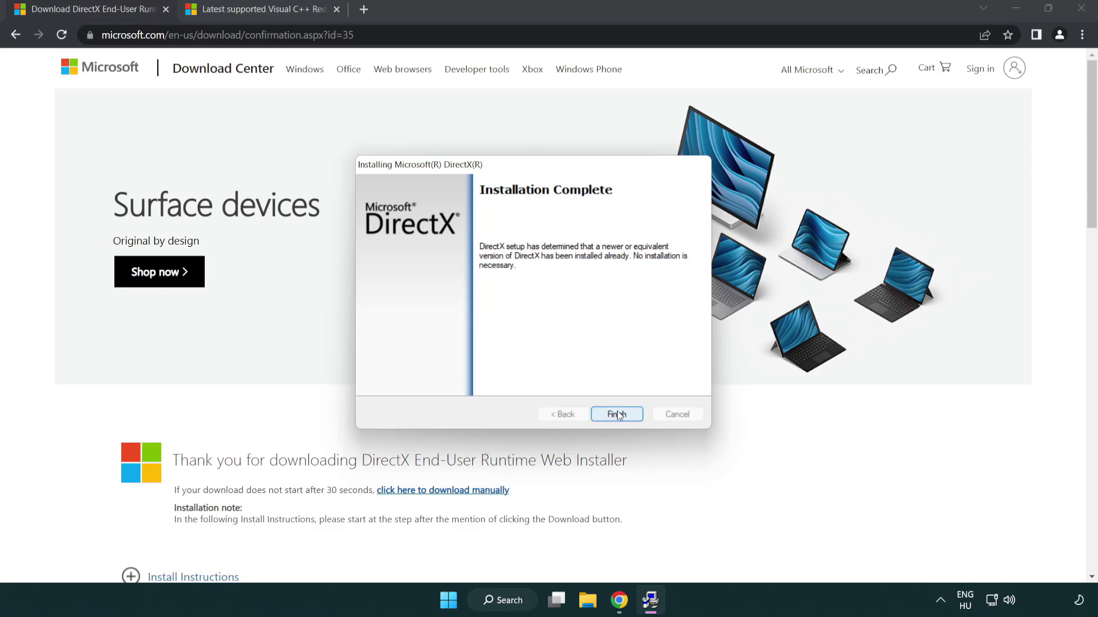
click(618, 412)
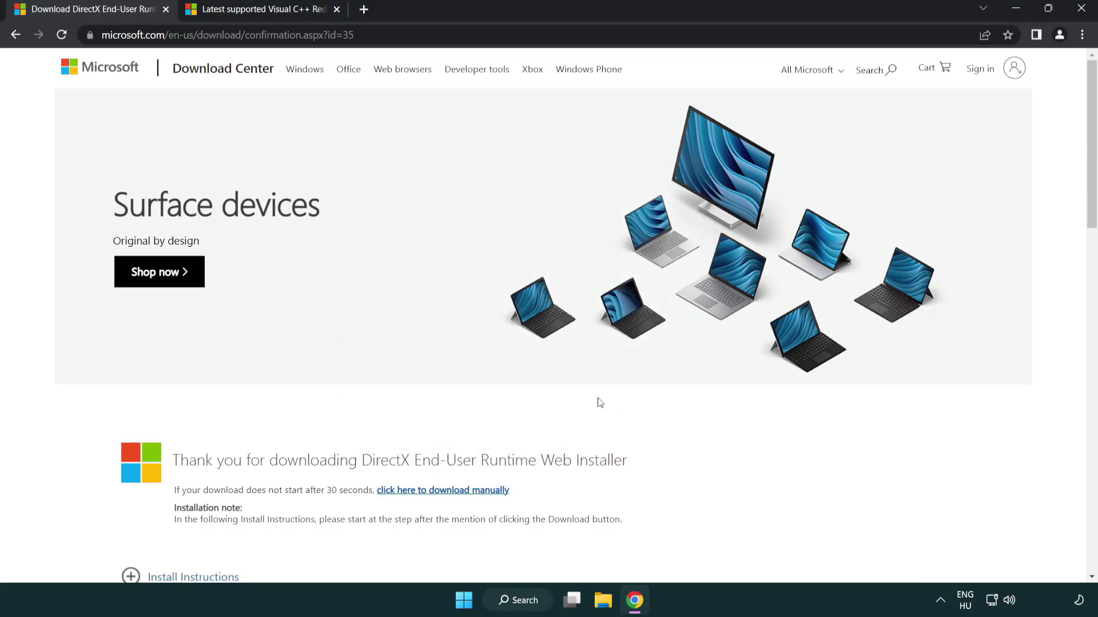
Step: Close the DirectX tab and scroll to the Visual Studio 2015-2022 redistributable download links
click(166, 9)
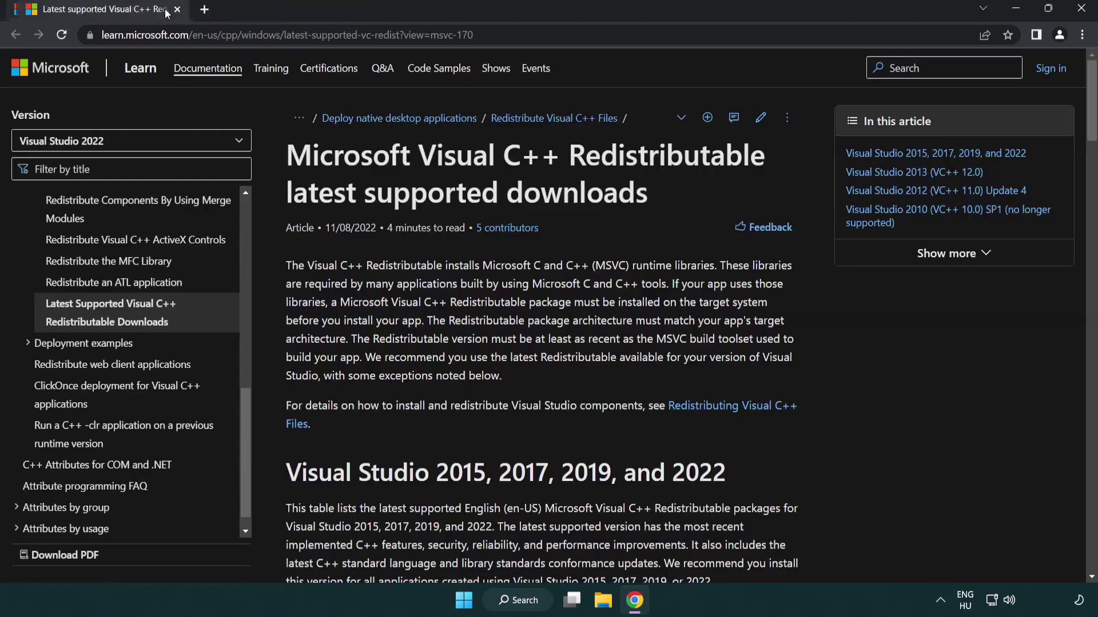
drag(508, 36, 195, 32)
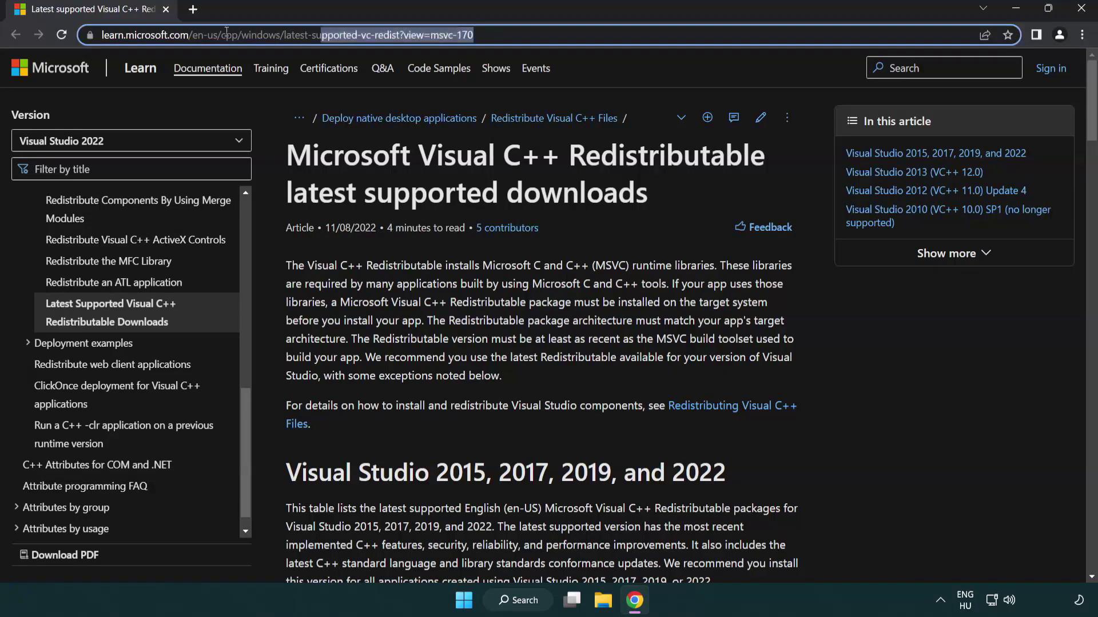
click(587, 38)
click(565, 187)
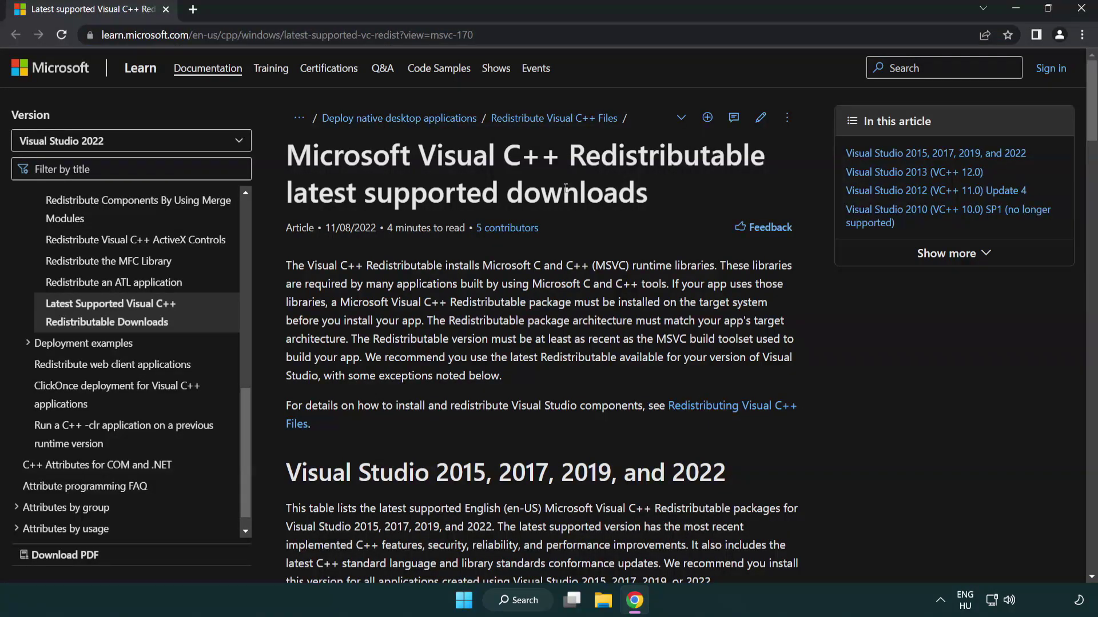
scroll(565, 187, down, 6)
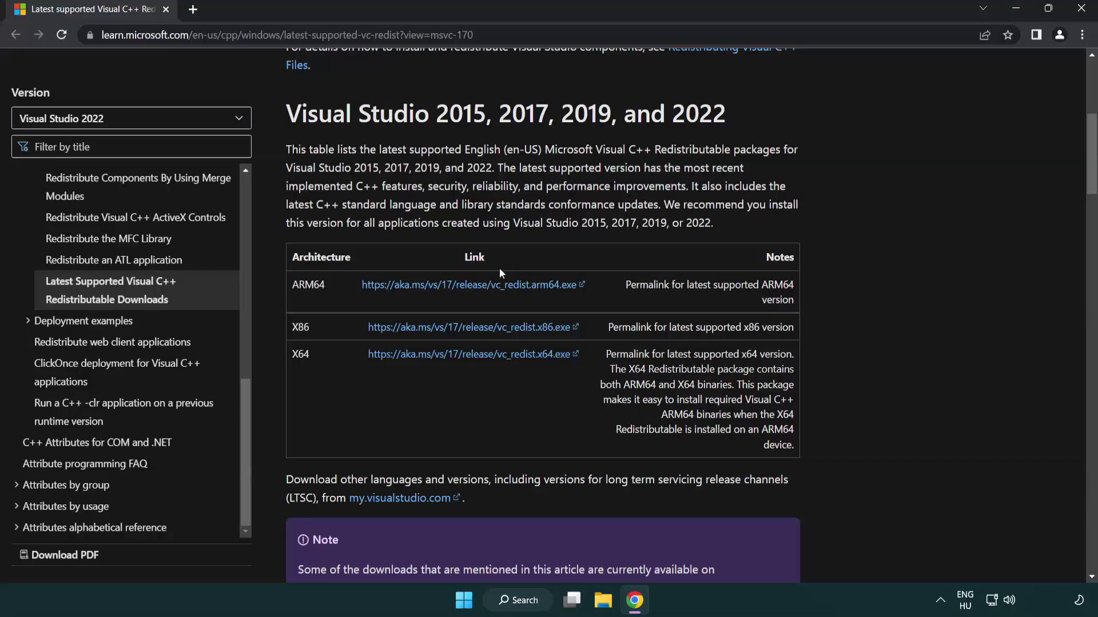
Step: Download the ARM64, x86 and x64 Visual C++ Redistributables and launch VC_redist.arm64.exe
click(446, 286)
click(457, 328)
click(457, 355)
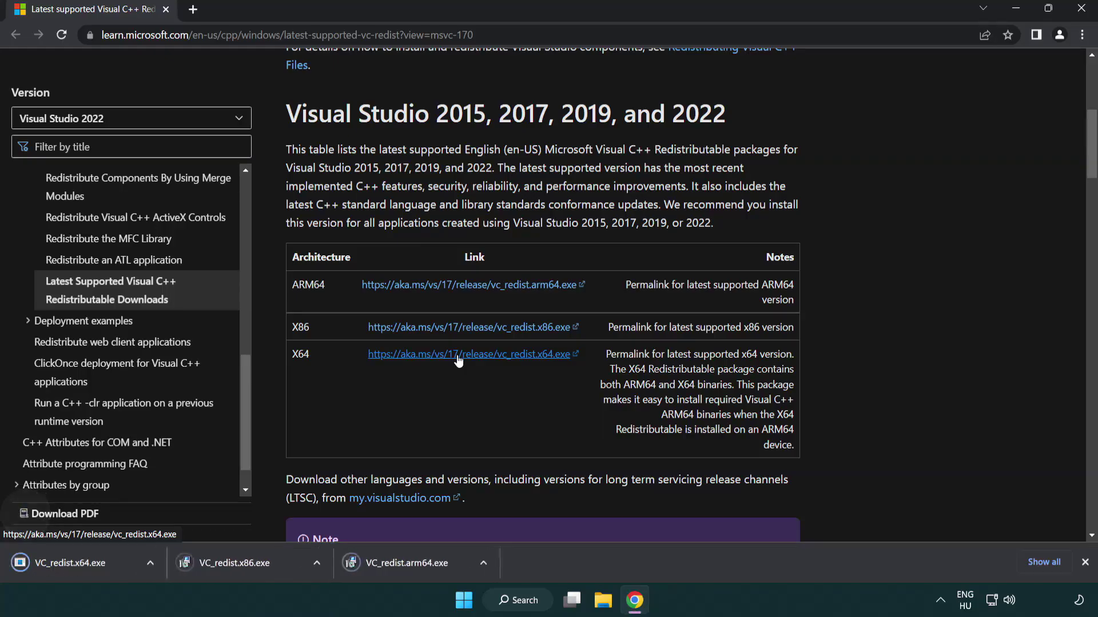
click(420, 567)
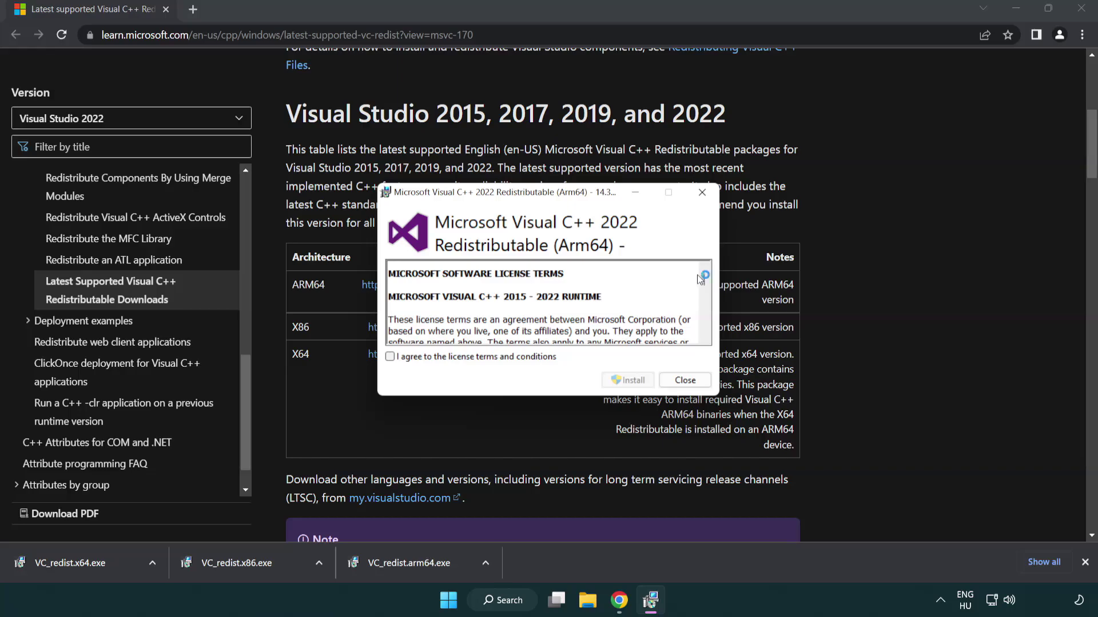
Step: Accept the ARM64 licence terms and attempt the install, dismissing the unsupported-processor failure
drag(704, 274, 707, 330)
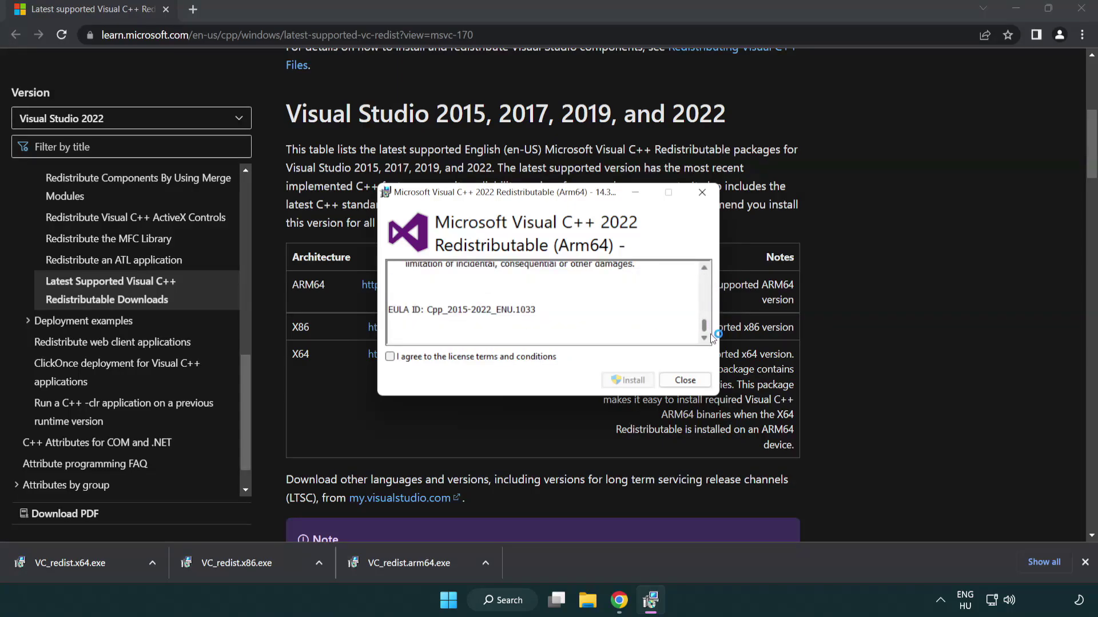
click(390, 357)
click(611, 380)
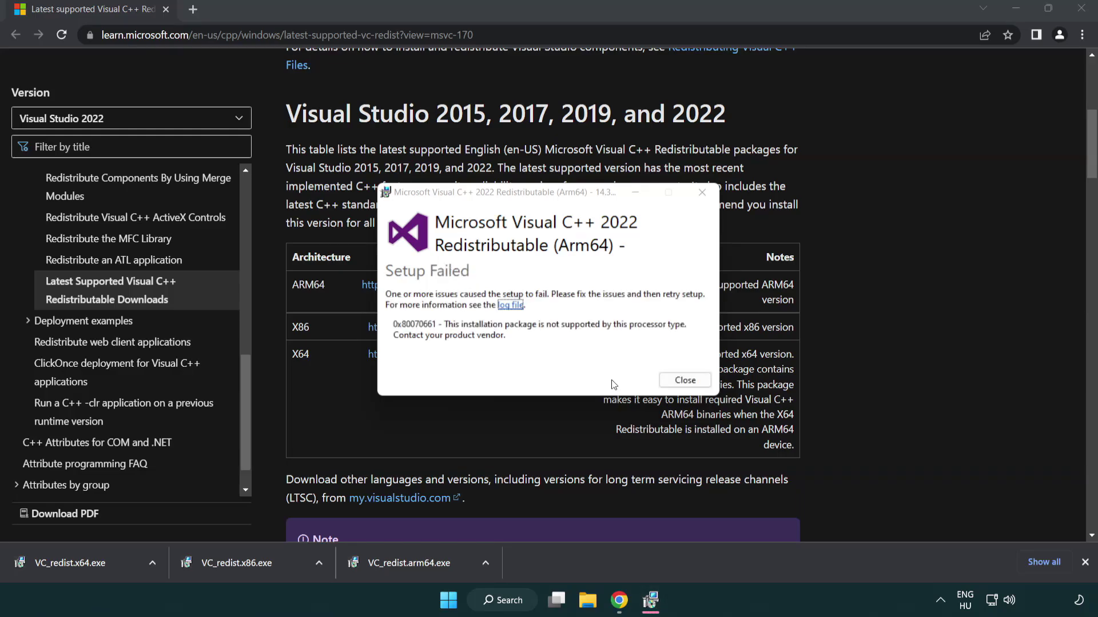
click(685, 380)
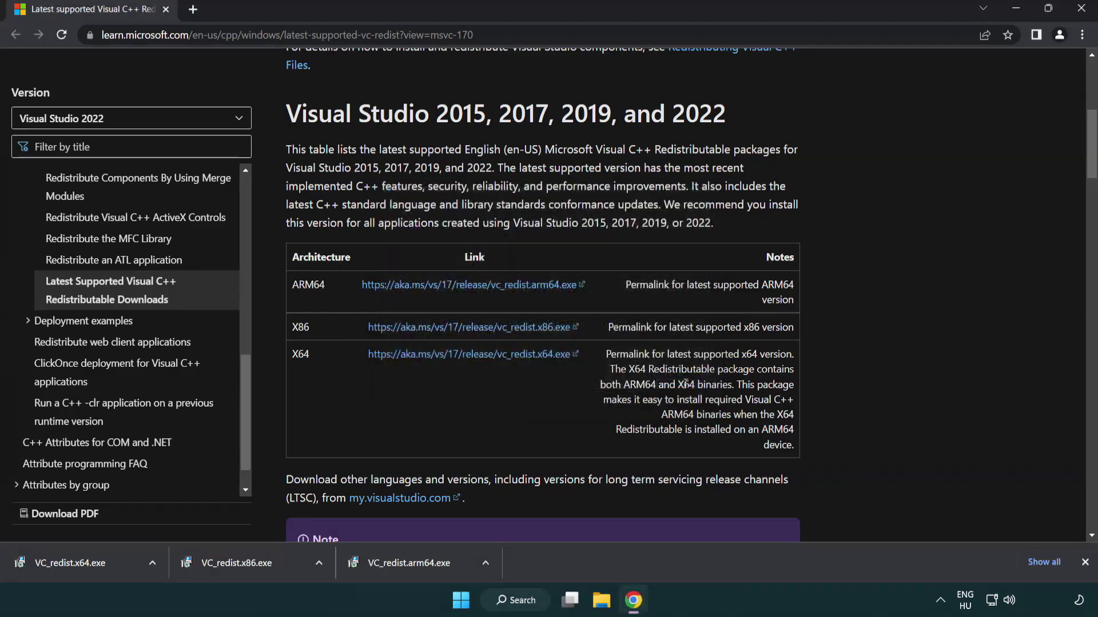
Step: Install the x86 and x64 Visual C++ 2015-2022 redistributables, closing each success dialog without restarting
click(245, 569)
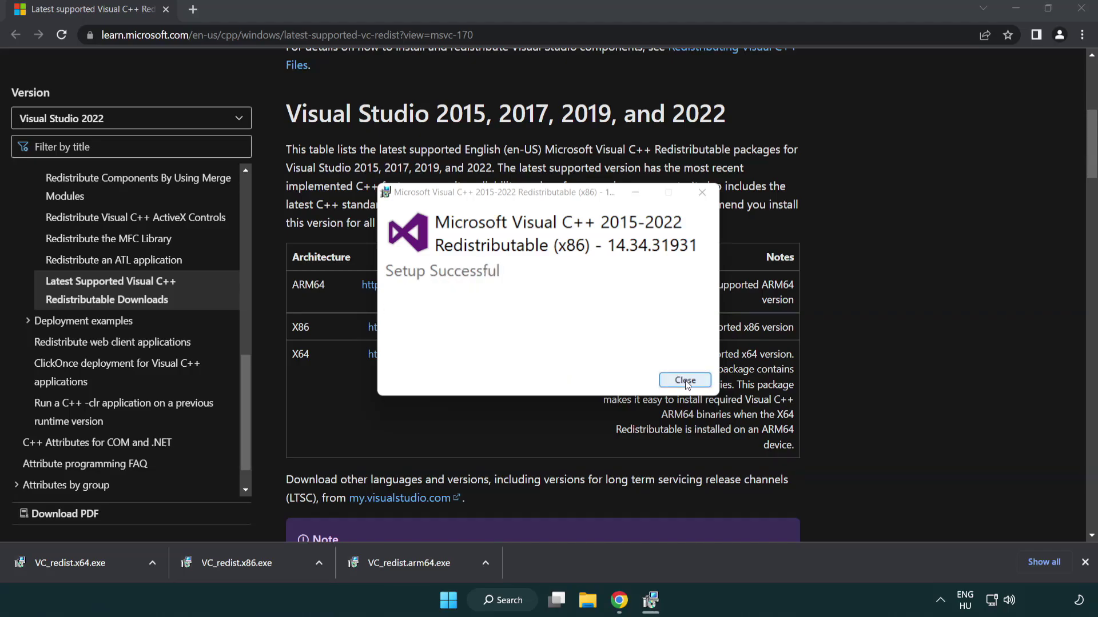
click(685, 380)
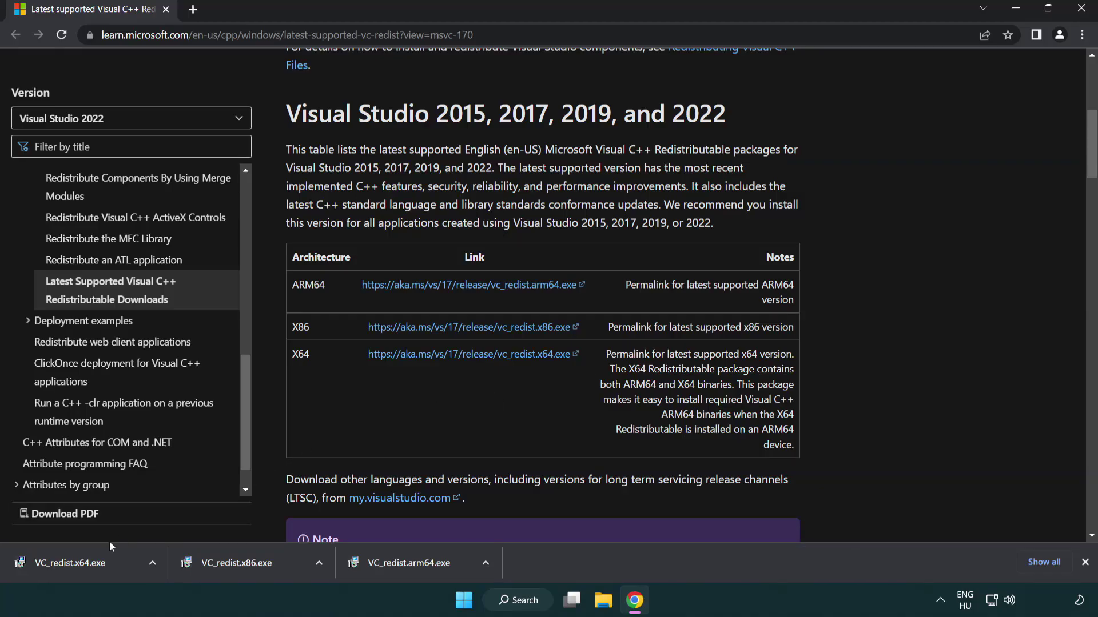
click(82, 561)
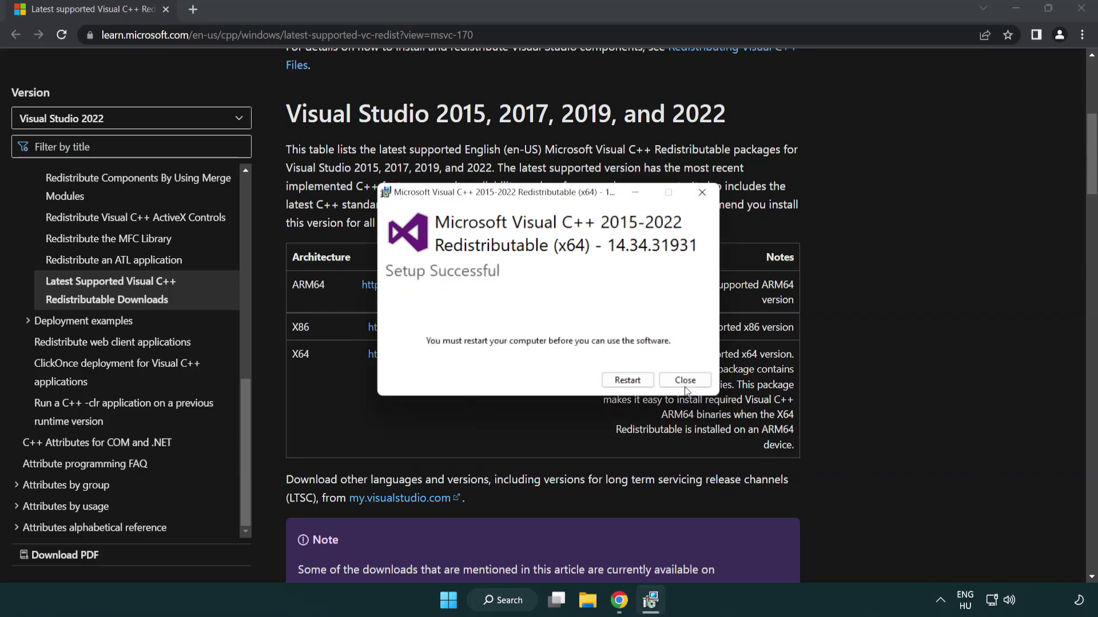
click(684, 380)
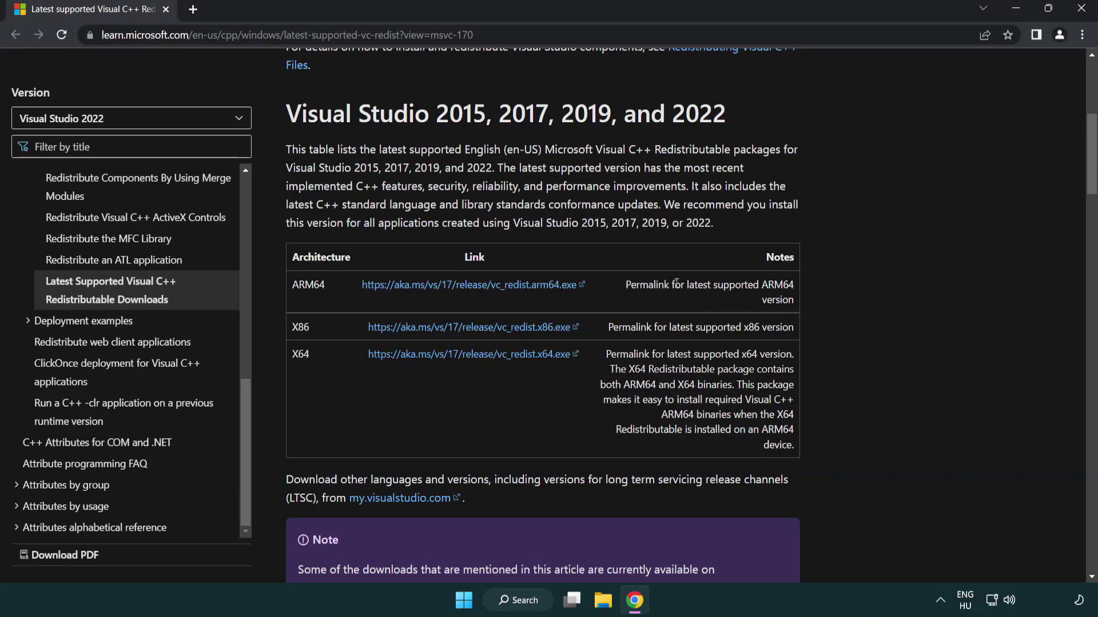
Step: Close Chrome, search for cmd, and run Command Prompt as administrator, centring its window
click(1082, 11)
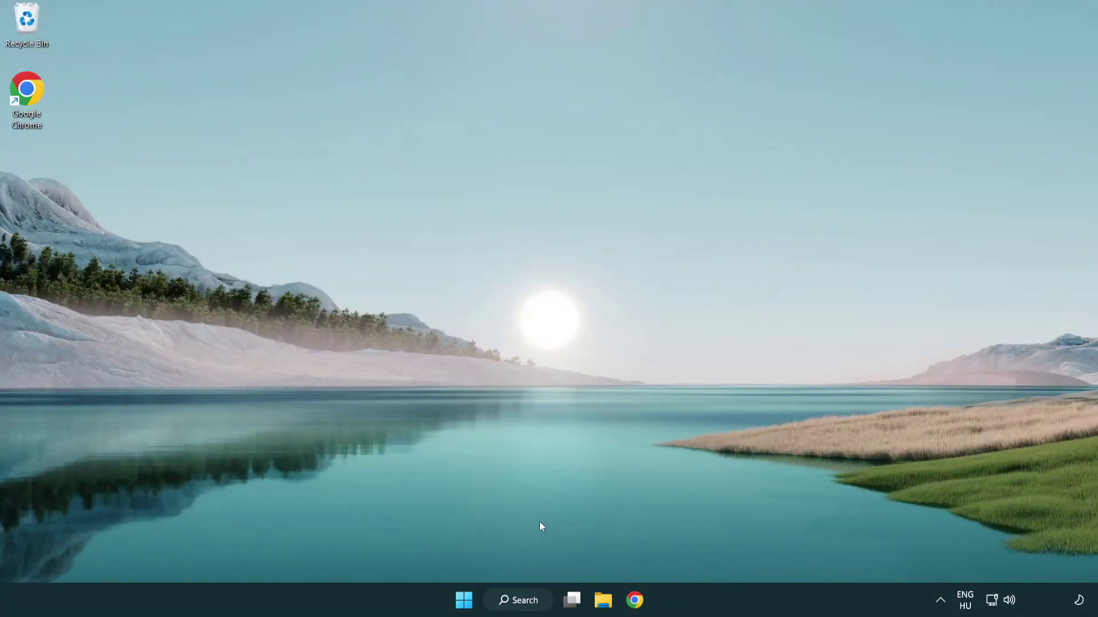
click(514, 601)
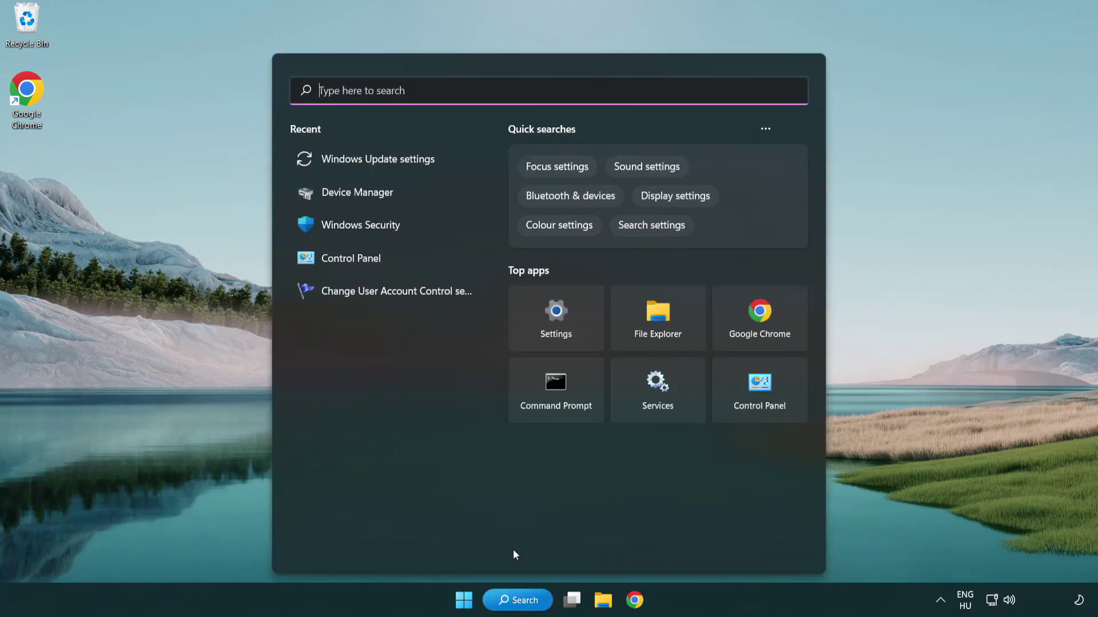
text(cmd)
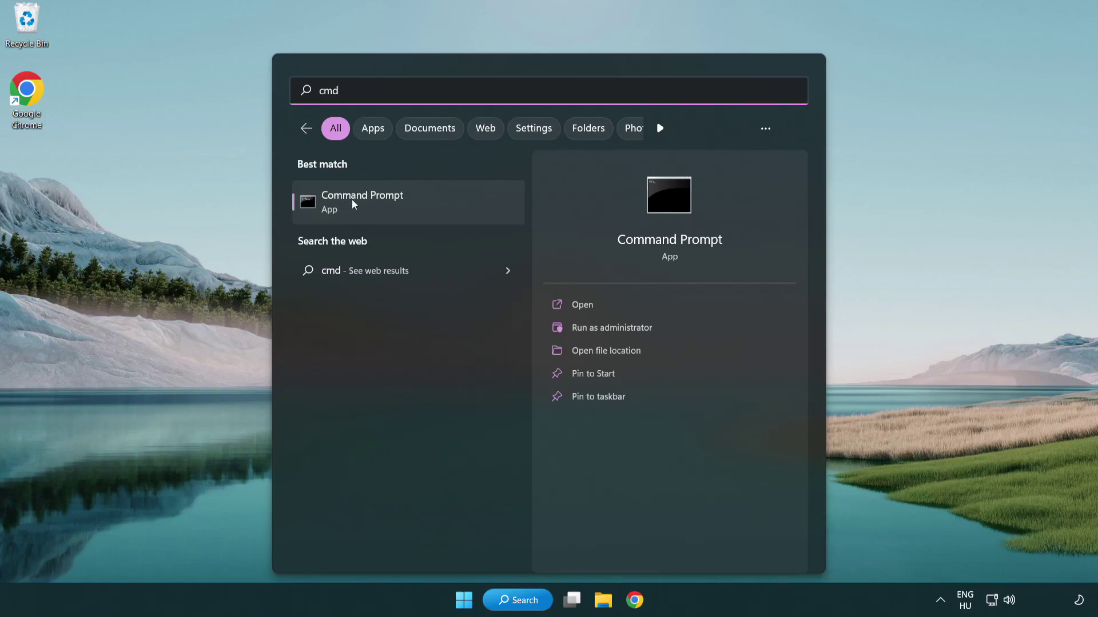
right_click(422, 214)
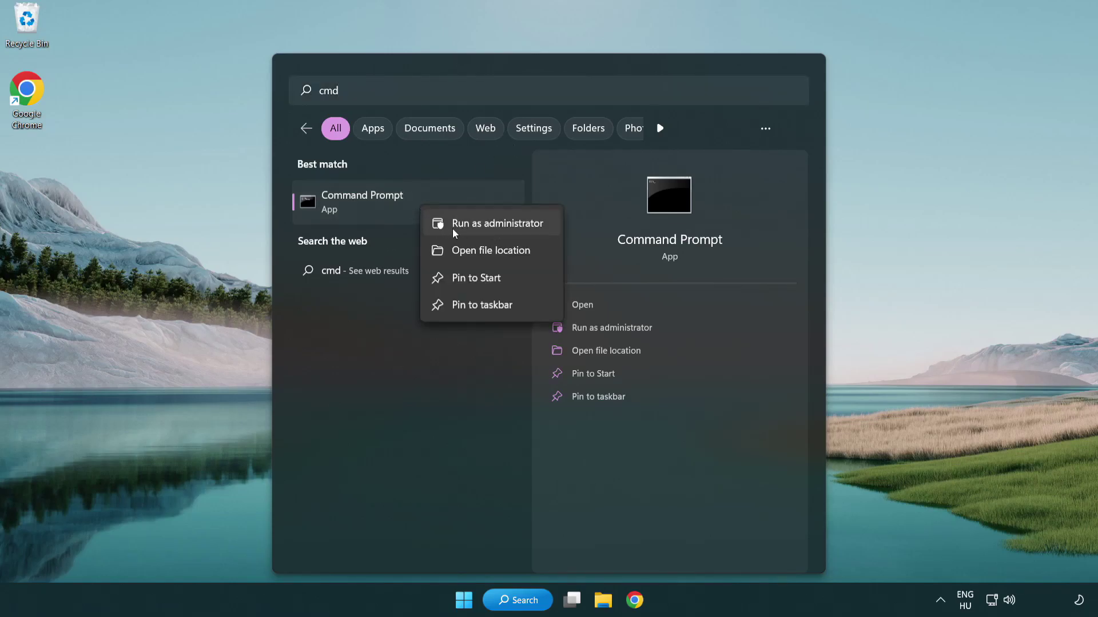
click(495, 228)
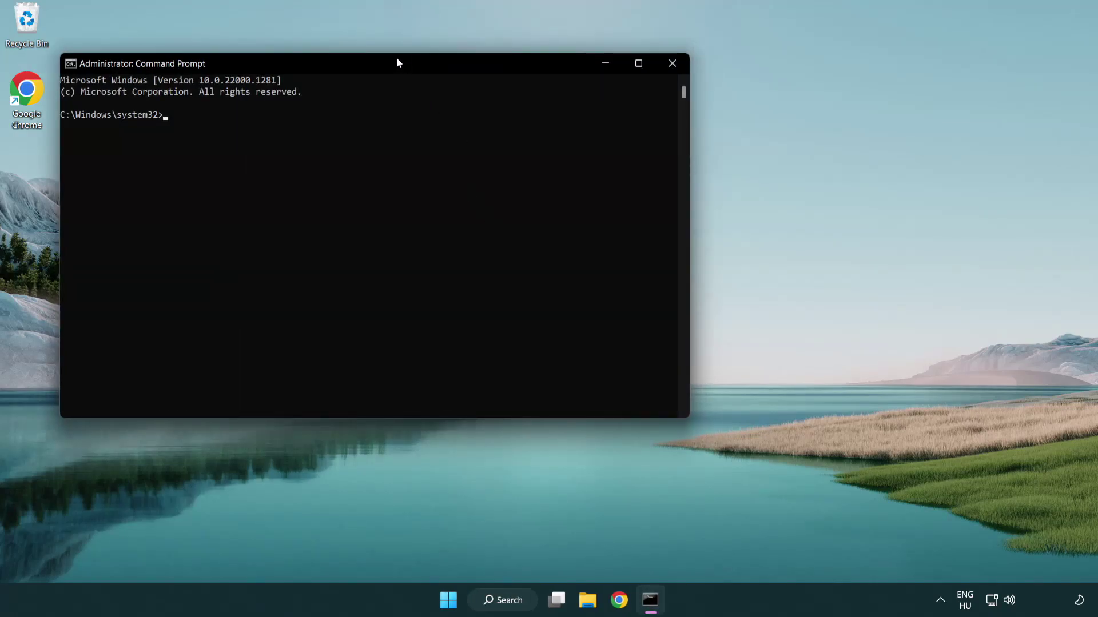
drag(397, 62, 552, 112)
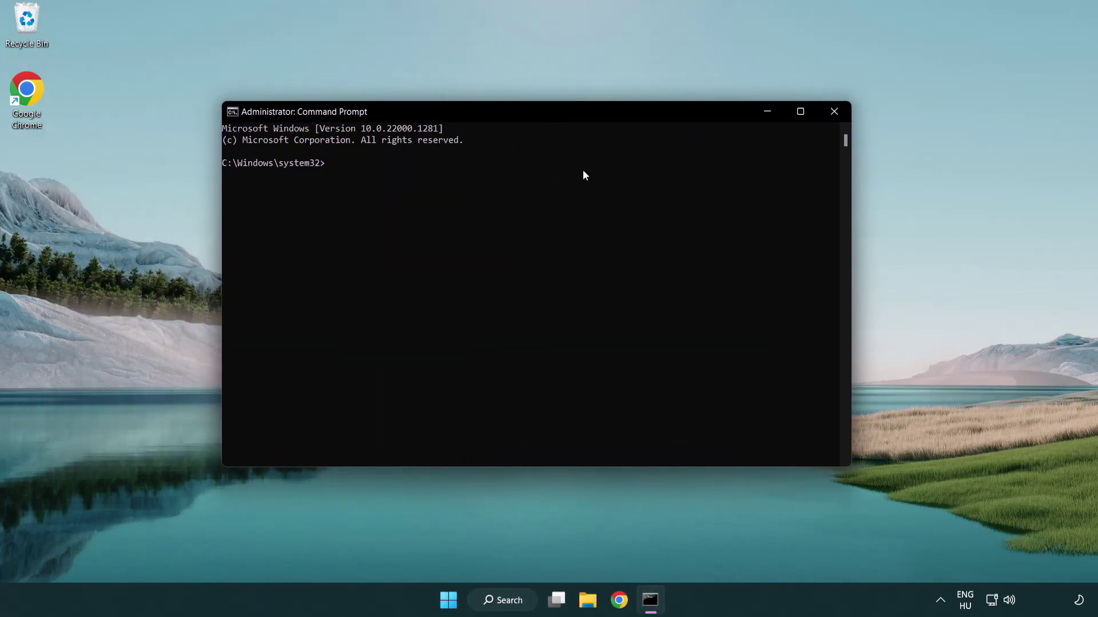
Step: Run sfc /scannow to verify system files for integrity violations
text(sfc)
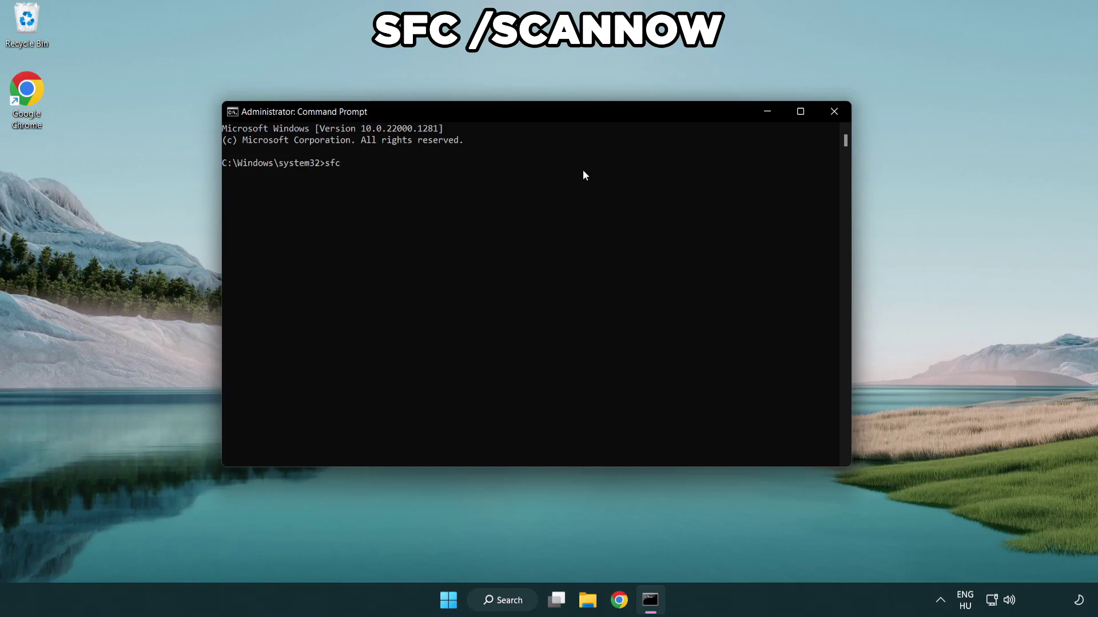
text( /scannow)
key(Return)
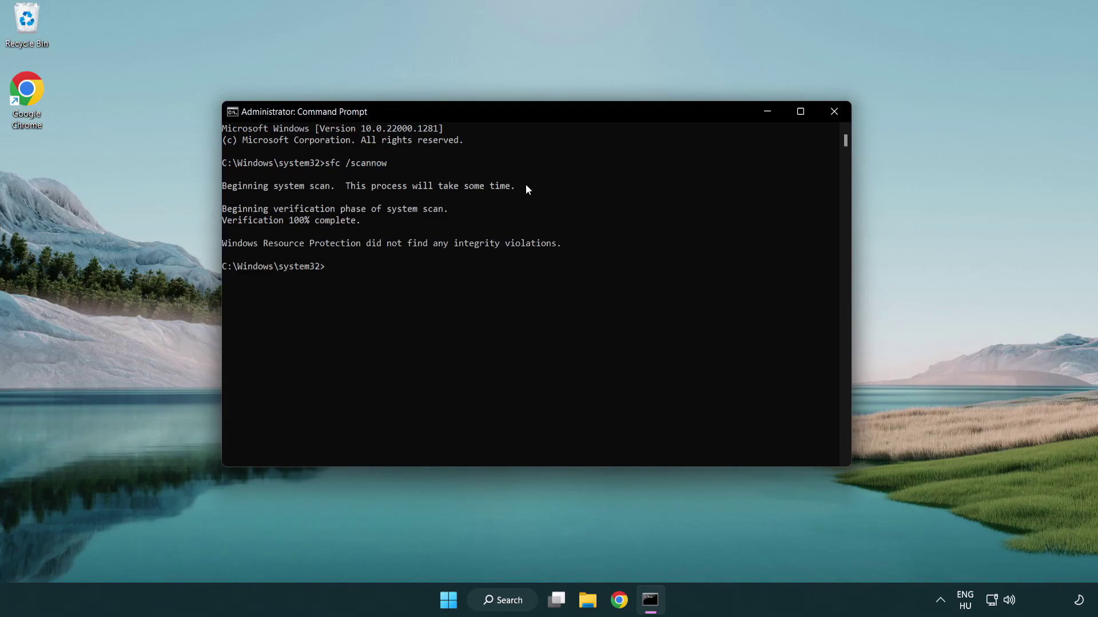
Step: Close Command Prompt and show the Start menu's Sleep, Shut down and Restart options
click(838, 117)
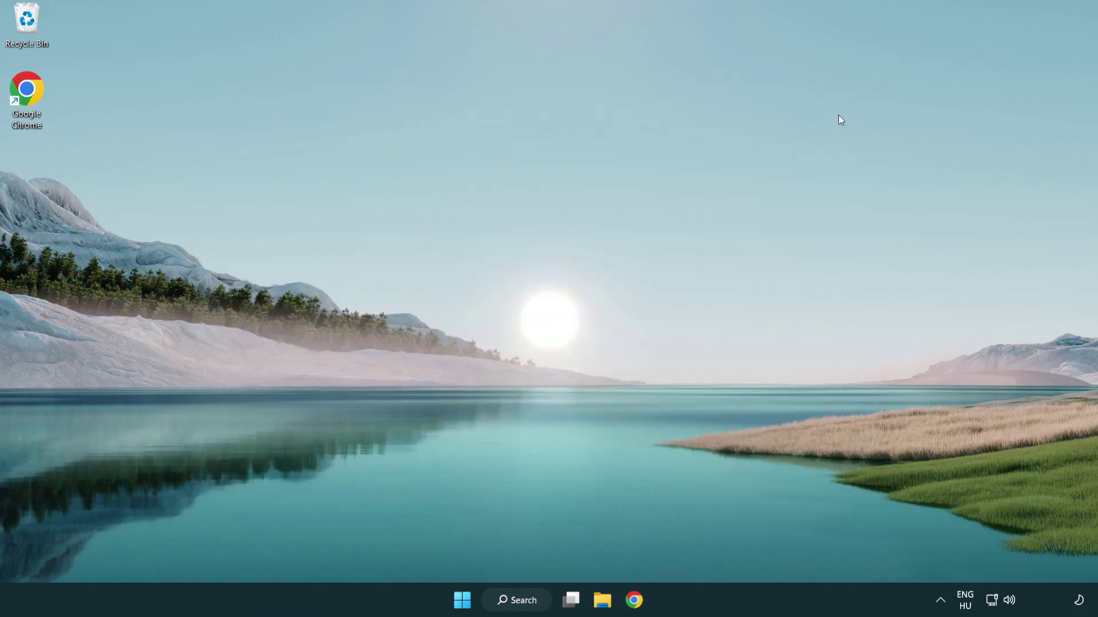
click(465, 603)
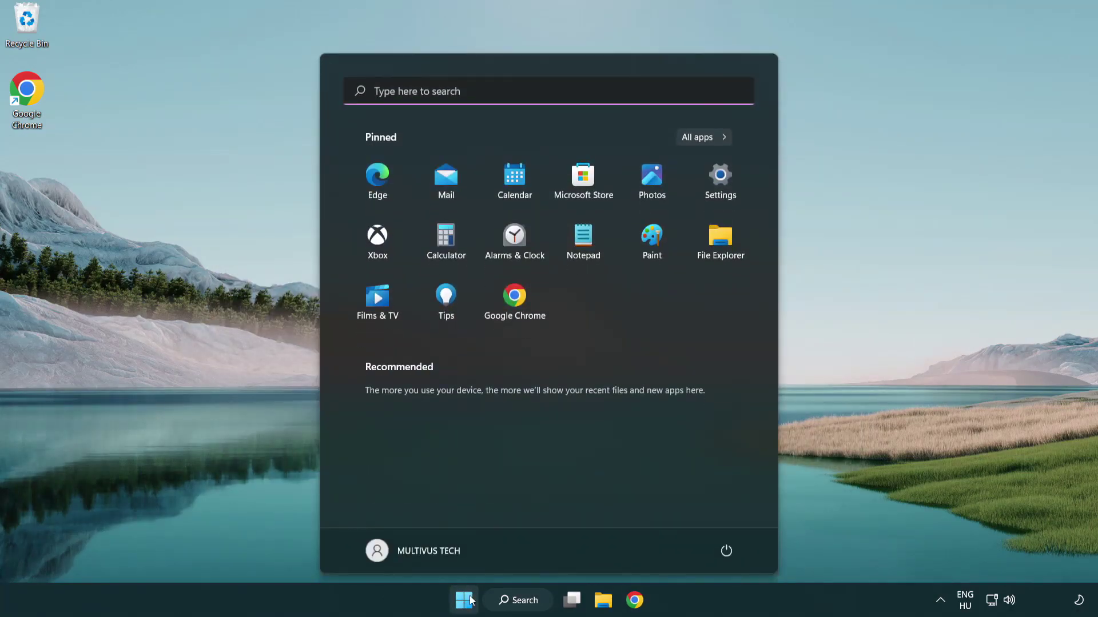
click(730, 549)
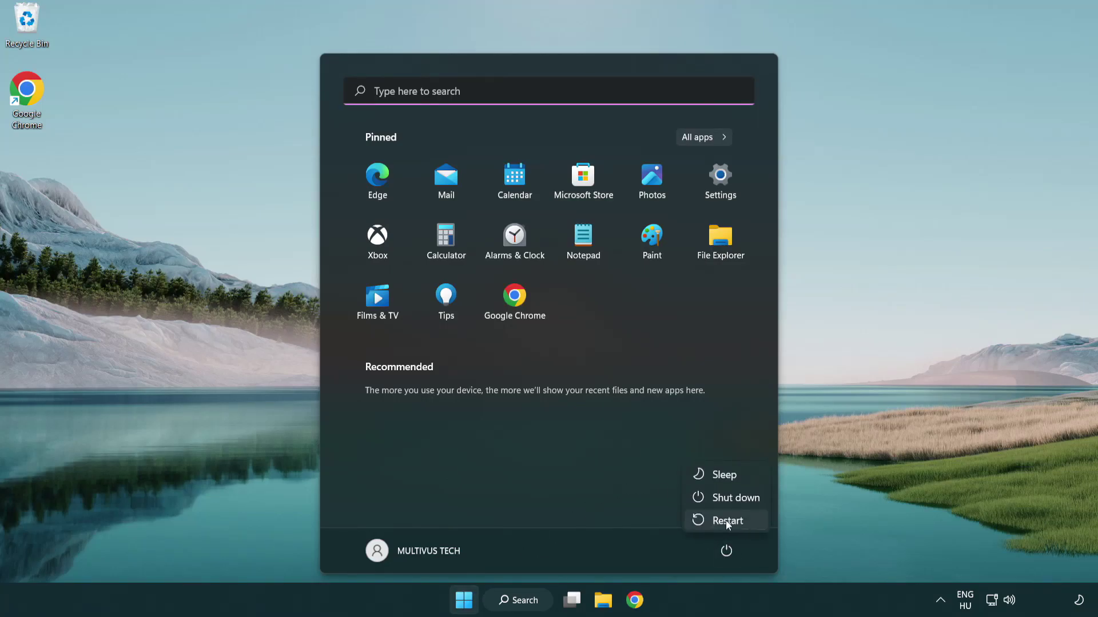